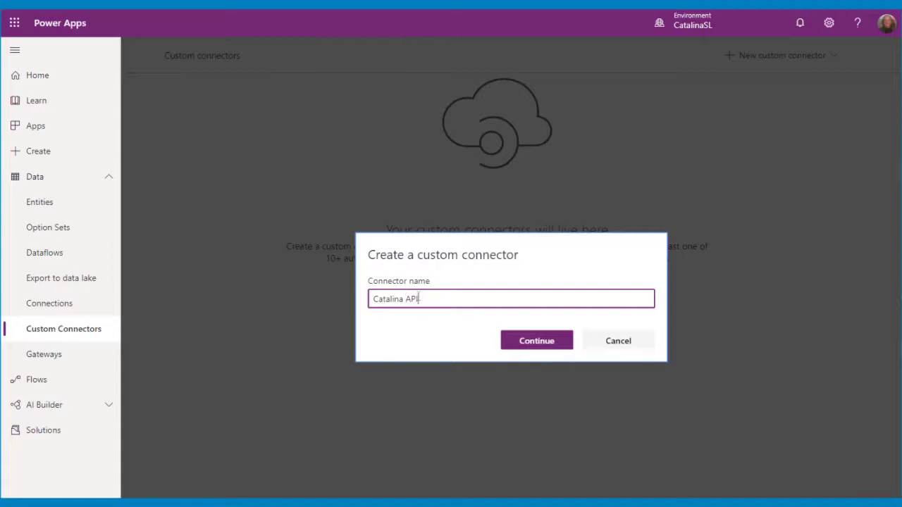
Confirm creation of the custom connector named 'Catalina API for SL'.
{"action": "left_click", "coordinate": [562, 344]}
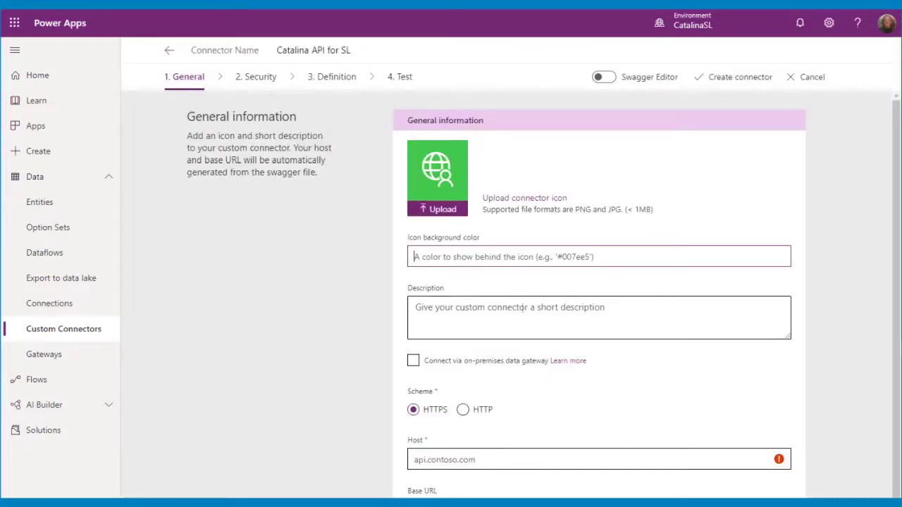
Describe the connector as 'Catalina API for SL Connector' and set its scheme to HTTP.
{"action": "left_click", "coordinate": [496, 314]}
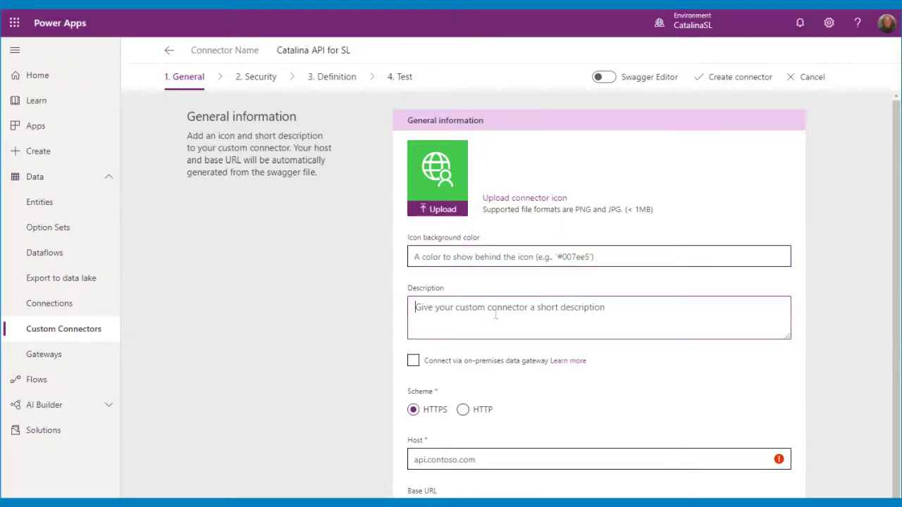
{"action": "type", "text": "Catalina API"}
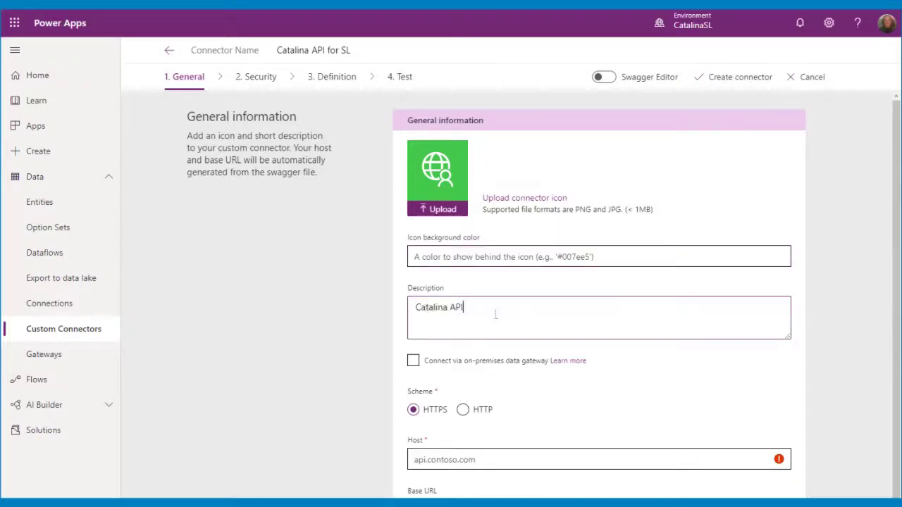
{"action": "type", "text": " for SL"}
{"action": "key", "text": "BackSpace"}
{"action": "key", "text": "BackSpace"}
{"action": "key", "text": "BackSpace"}
{"action": "key", "text": "BackSpace"}
{"action": "key", "text": "BackSpace"}
{"action": "type", "text": "r"}
{"action": "type", "text": "r SL"}
{"action": "type", "text": " Connec"}
{"action": "left_click", "coordinate": [463, 409]}
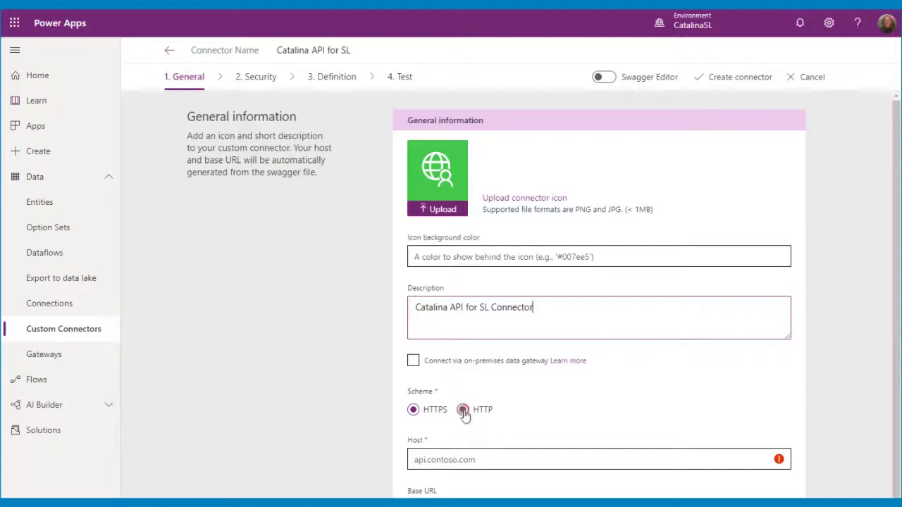
{"action": "scroll", "coordinate": [617, 415], "scroll_direction": "down", "scroll_amount": 1}
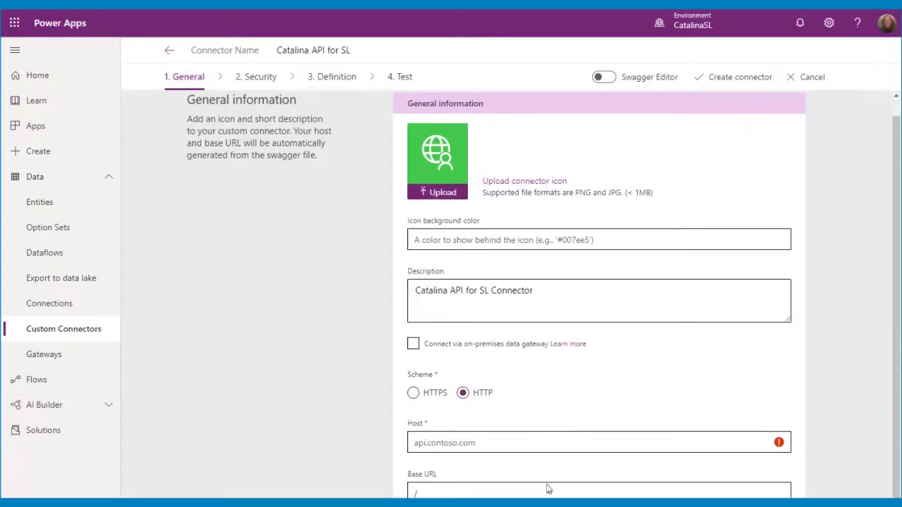
Copy the customer request URL from Postman.
{"action": "key", "text": "alt+Tab"}
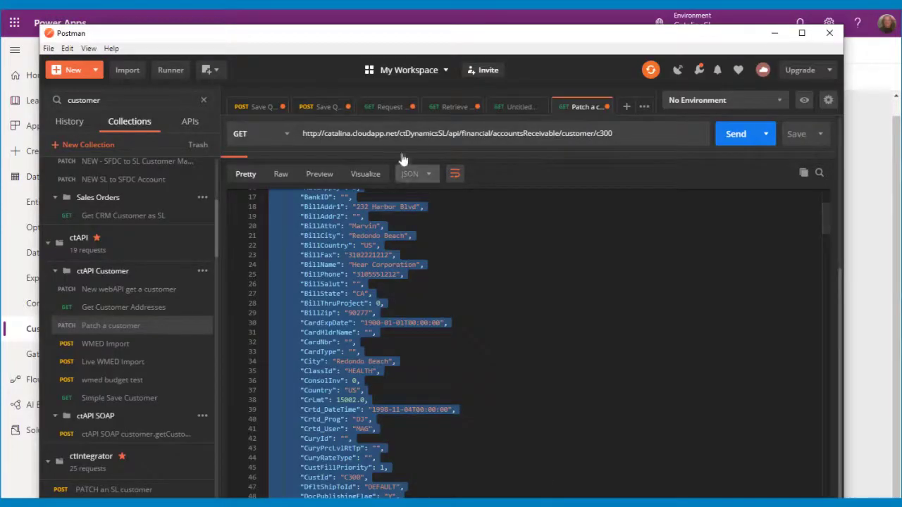
{"action": "scroll", "coordinate": [402, 152], "scroll_direction": "up", "scroll_amount": 4}
{"action": "triple_click", "coordinate": [411, 164]}
{"action": "key", "text": "ctrl+c"}
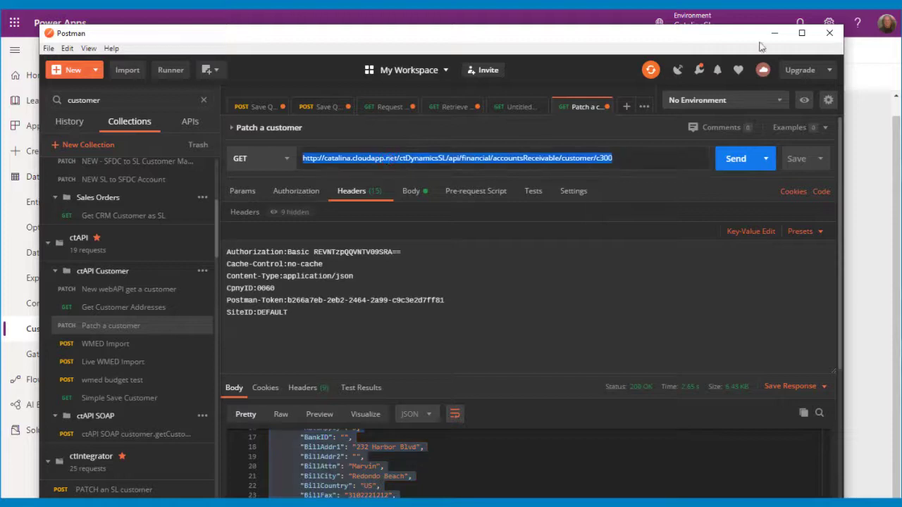
{"action": "left_click", "coordinate": [773, 33]}
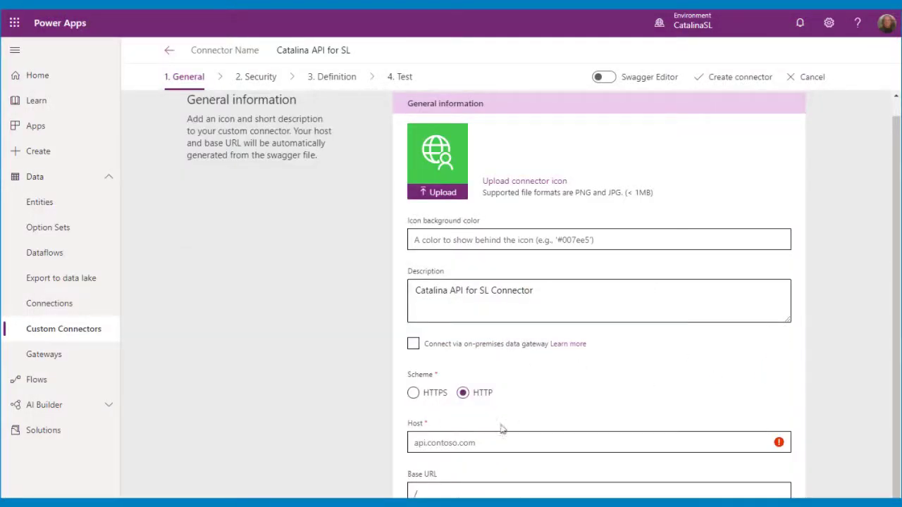
Set the connector host to catalina.cloudapp.net using the pasted request URL.
{"action": "left_click", "coordinate": [454, 440]}
{"action": "key", "text": "ctrl+v"}
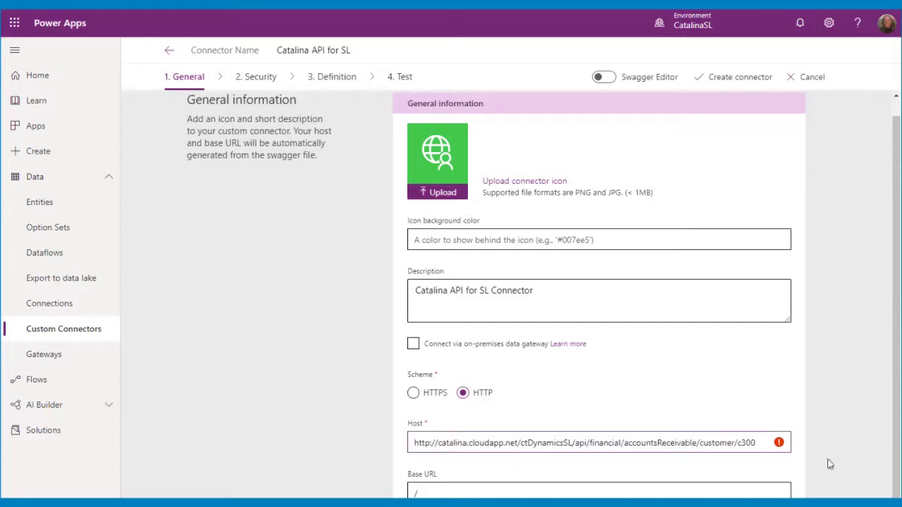
{"action": "left_click_drag", "start_coordinate": [592, 499], "coordinate": [593, 493]}
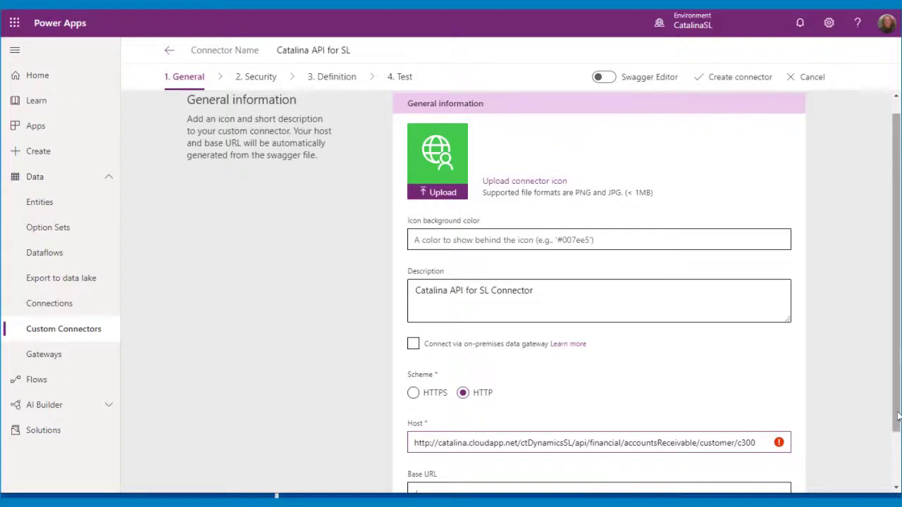
{"action": "left_click_drag", "start_coordinate": [897, 418], "coordinate": [898, 469]}
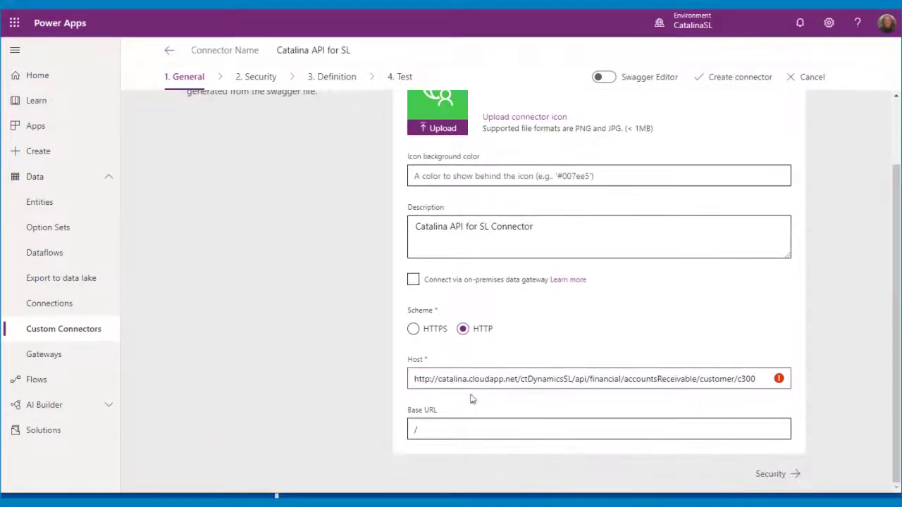
{"action": "key", "text": "shift+End"}
{"action": "key", "text": "Delete"}
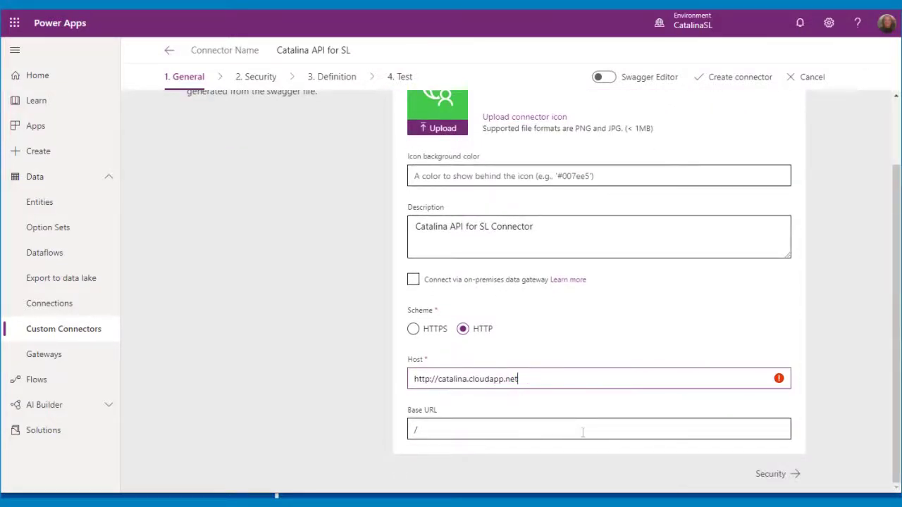
{"action": "key", "text": "Delete"}
{"action": "key", "text": "Delete"}
{"action": "key", "text": "Delete"}
{"action": "key", "text": "Delete"}
{"action": "key", "text": "Delete"}
{"action": "key", "text": "Delete"}
{"action": "key", "text": "Delete"}
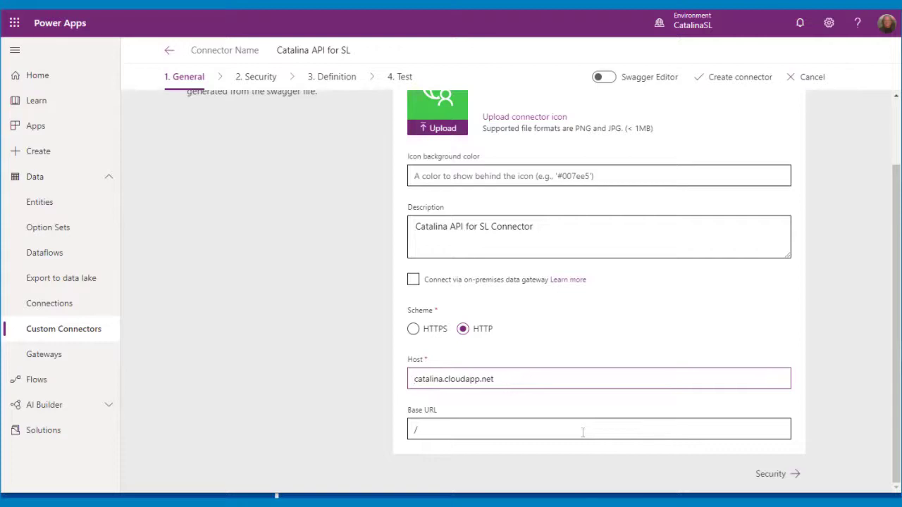
Set the base URL to /ctDynamicsSL/api/financial/accountsReceivable and continue to Security.
{"action": "left_click", "coordinate": [582, 432]}
{"action": "key", "text": "ctrl+v"}
{"action": "key", "text": "Home"}
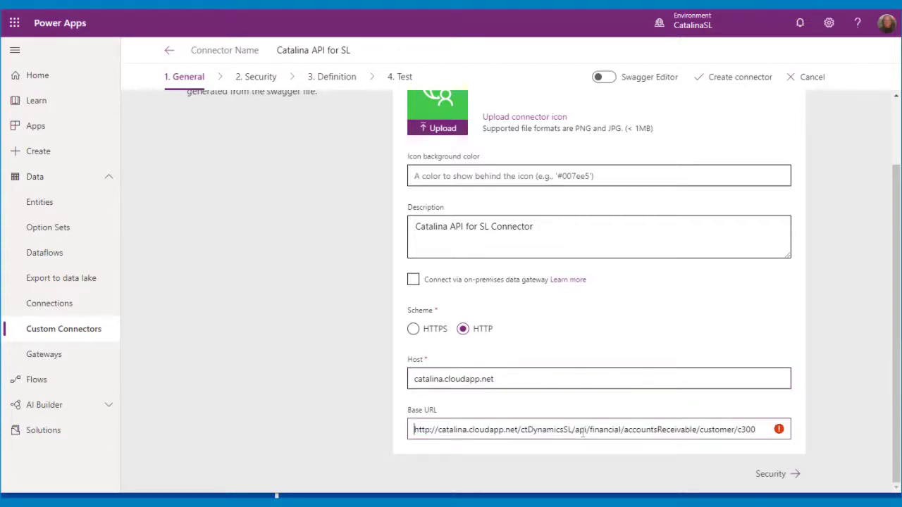
{"action": "key", "text": "shift+Right"}
{"action": "key", "text": "shift+Right"}
{"action": "key", "text": "shift+Right"}
{"action": "key", "text": "shift+Right"}
{"action": "key", "text": "shift+Right"}
{"action": "key", "text": "shift+Right"}
{"action": "key", "text": "shift+Right"}
{"action": "key", "text": "shift+Right"}
{"action": "key", "text": "shift+Right"}
{"action": "key", "text": "shift+Right"}
{"action": "key", "text": "shift+Right"}
{"action": "key", "text": "shift+Right"}
{"action": "key", "text": "shift+Right"}
{"action": "key", "text": "shift+Right"}
{"action": "key", "text": "shift+Right"}
{"action": "key", "text": "shift+Right"}
{"action": "key", "text": "shift+Right"}
{"action": "key", "text": "shift+Right"}
{"action": "key", "text": "shift+Right"}
{"action": "key", "text": "shift+Right"}
{"action": "key", "text": "shift+Right"}
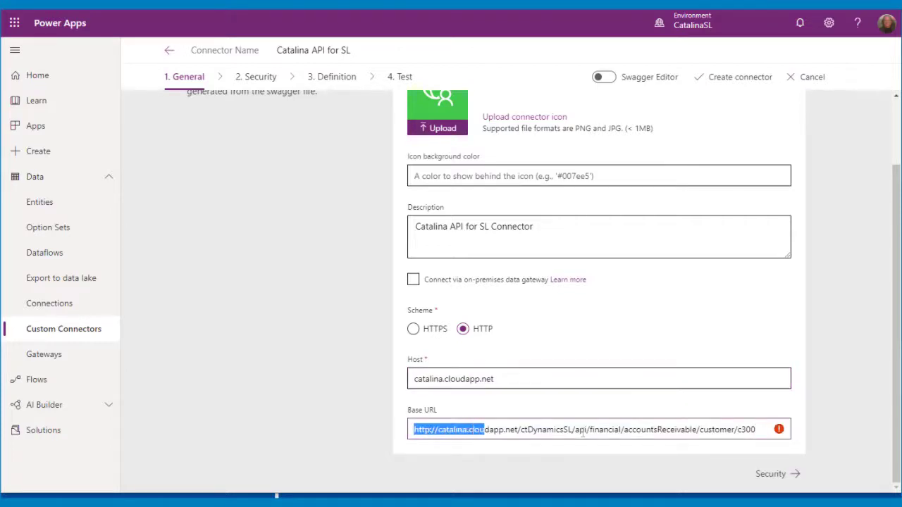
{"action": "key", "text": "Delete"}
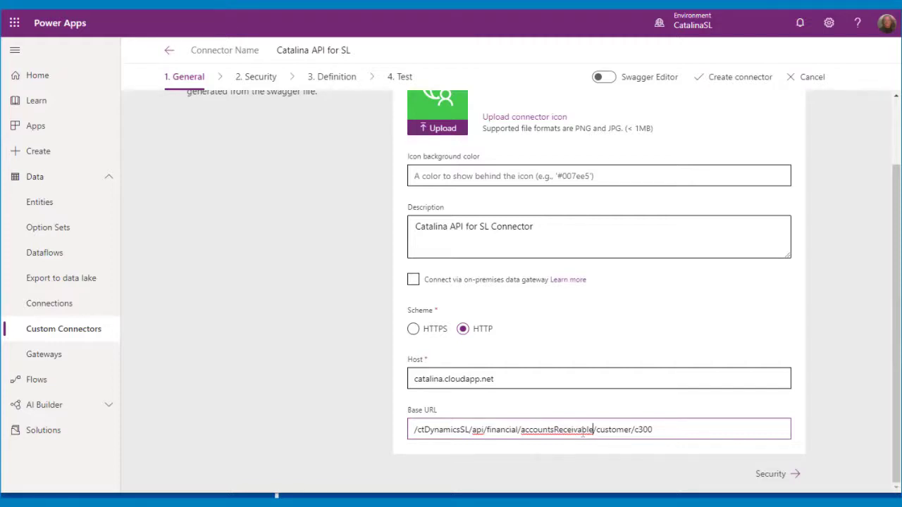
{"action": "key", "text": "shift+End"}
{"action": "key", "text": "Delete"}
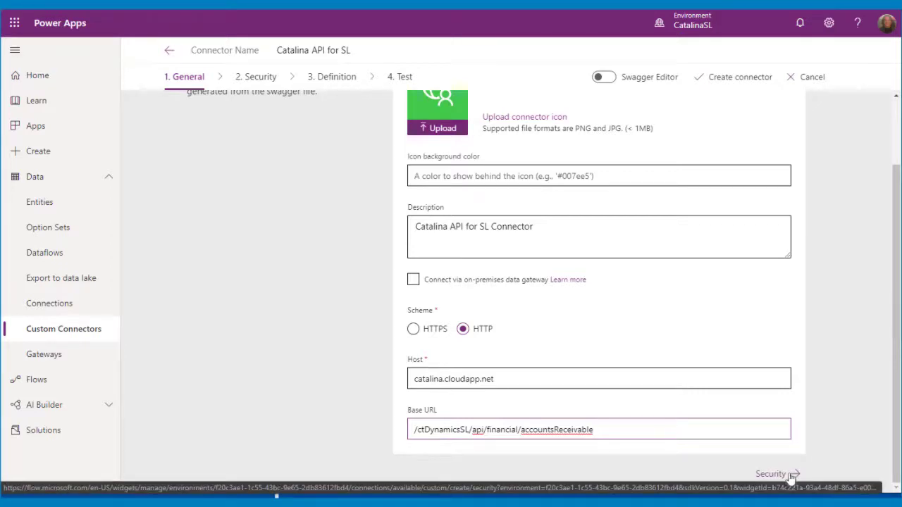
{"action": "left_click", "coordinate": [790, 476]}
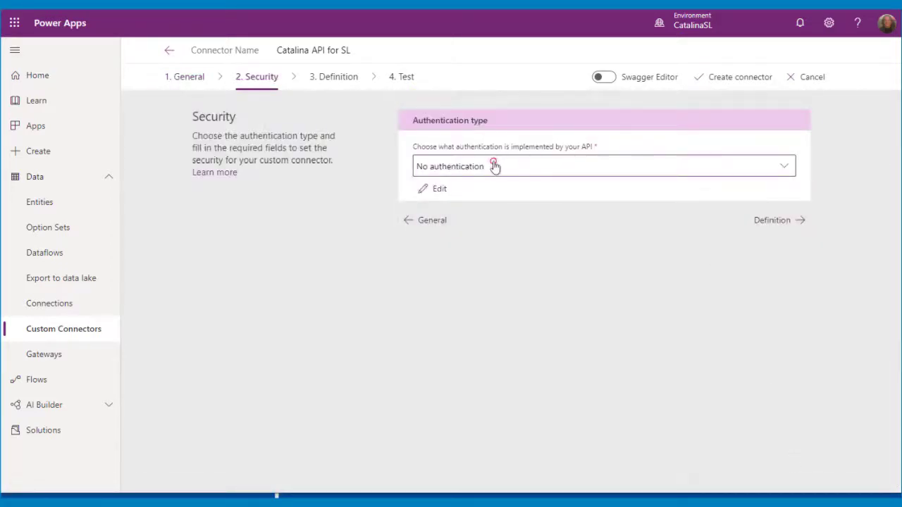
Use Basic authentication with parameter labels UserName and Password.
{"action": "left_click", "coordinate": [493, 166]}
{"action": "left_click", "coordinate": [467, 197]}
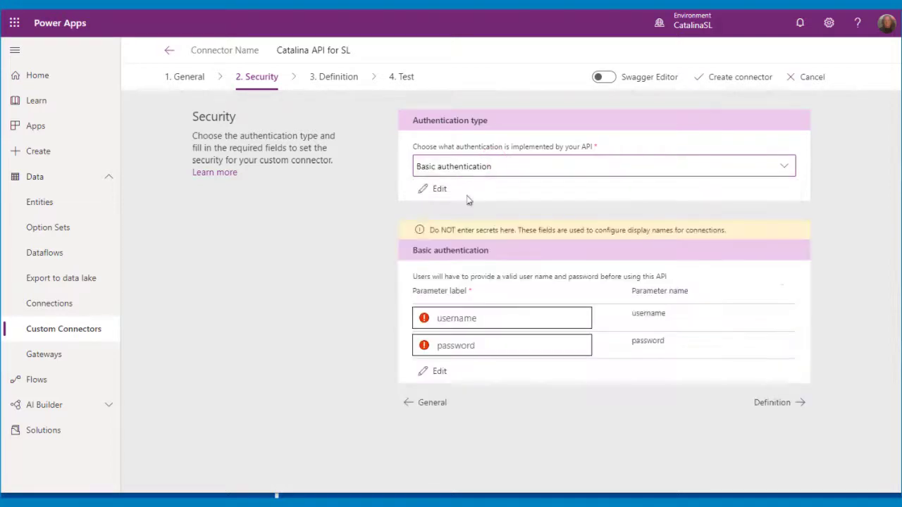
{"action": "left_click", "coordinate": [471, 318]}
{"action": "type", "text": "U"}
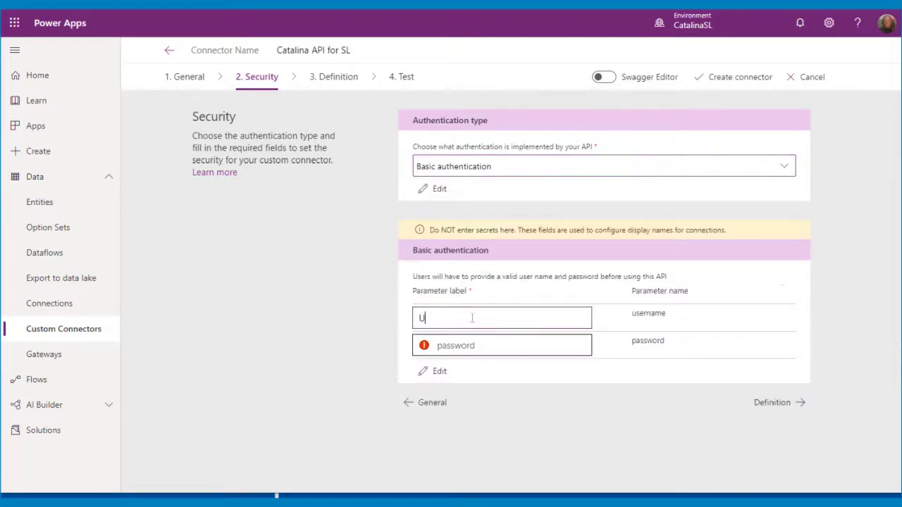
{"action": "type", "text": "serName"}
{"action": "key", "text": "Tab"}
{"action": "type", "text": "Passwor"}
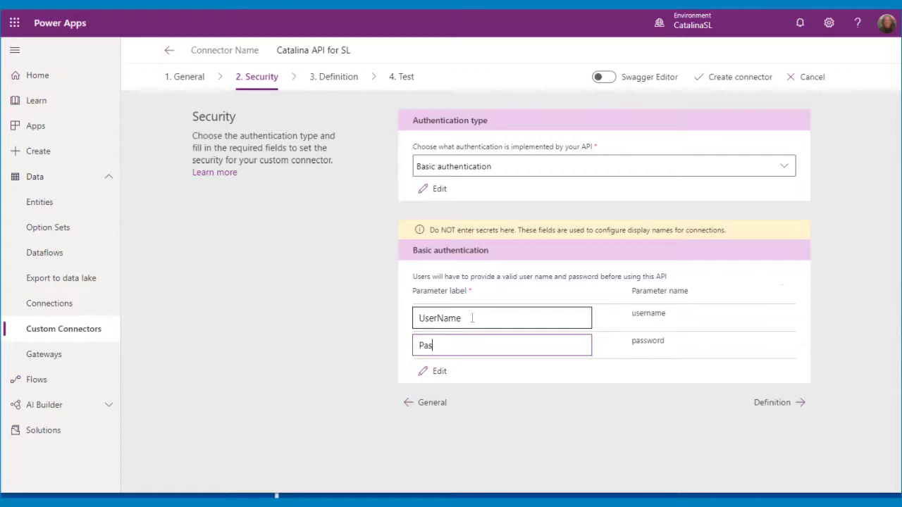
{"action": "left_click", "coordinate": [772, 403]}
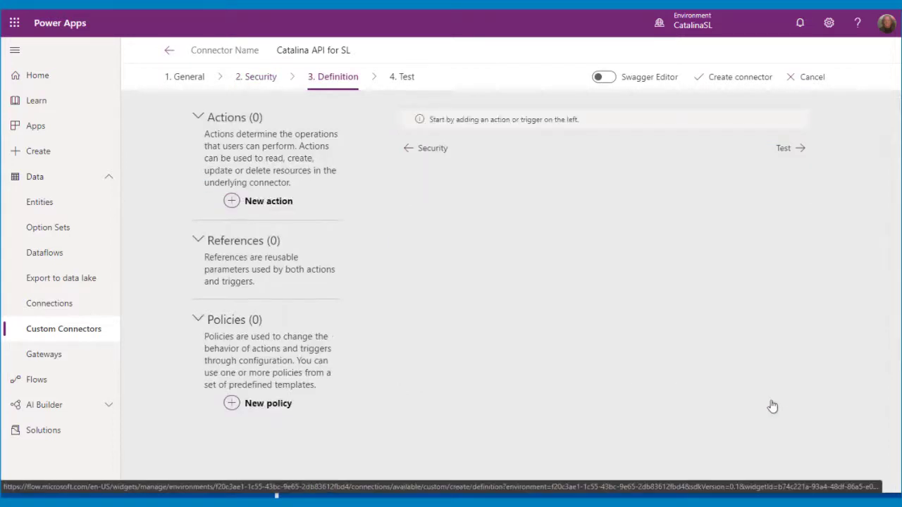
Add a new action with summary GetCustomer, description 'Get a customer from SL', operation ID GetCustomer.
{"action": "left_click", "coordinate": [262, 201]}
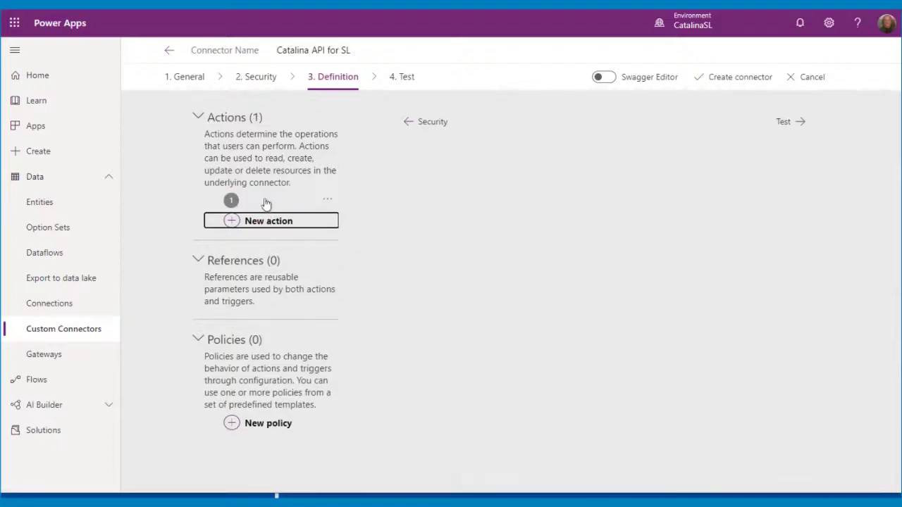
{"action": "left_click", "coordinate": [472, 166]}
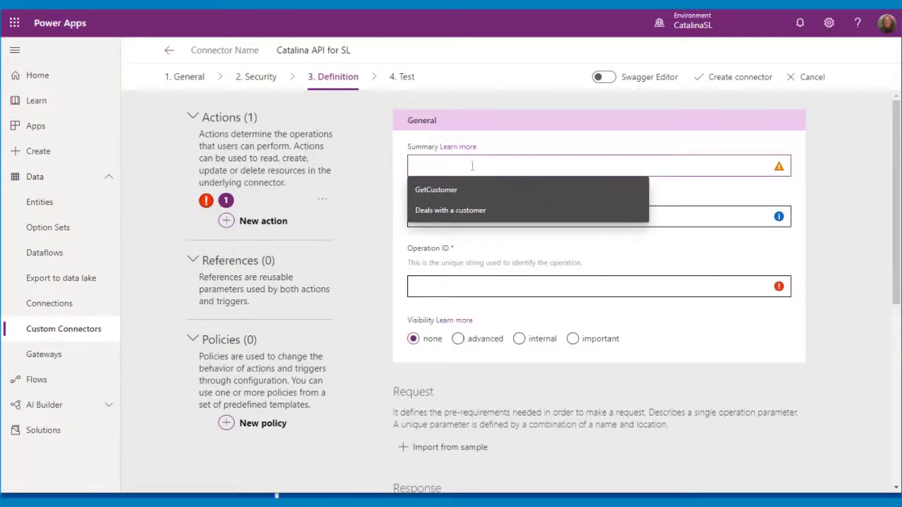
{"action": "left_click", "coordinate": [436, 189]}
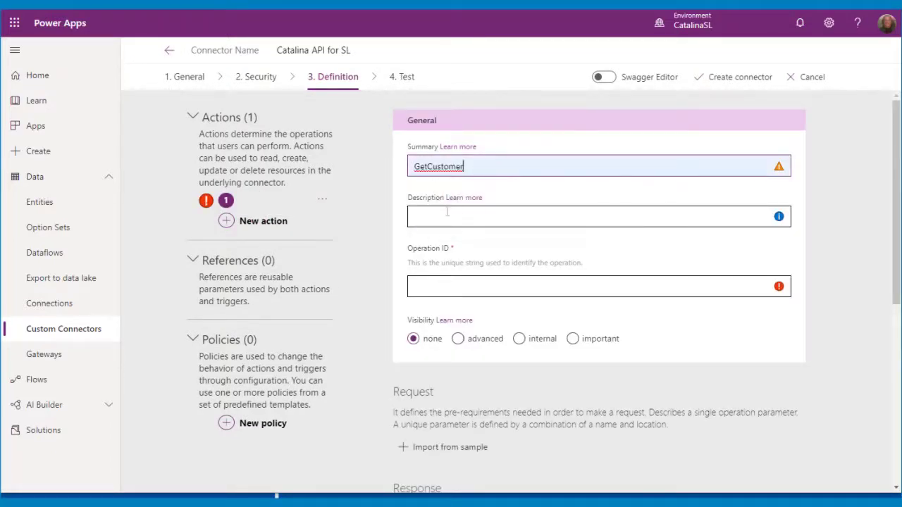
{"action": "left_click", "coordinate": [443, 215]}
{"action": "type", "text": "Get a "}
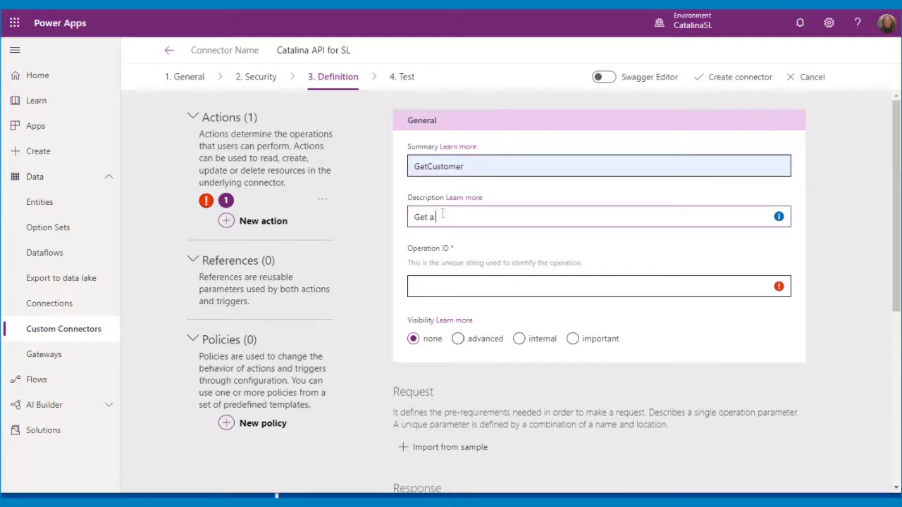
{"action": "type", "text": "customer from SL"}
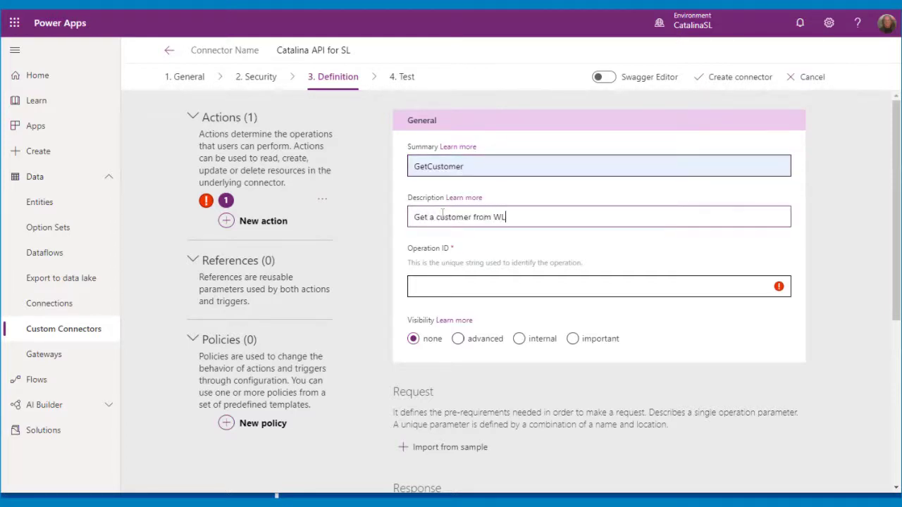
{"action": "left_click", "coordinate": [427, 279]}
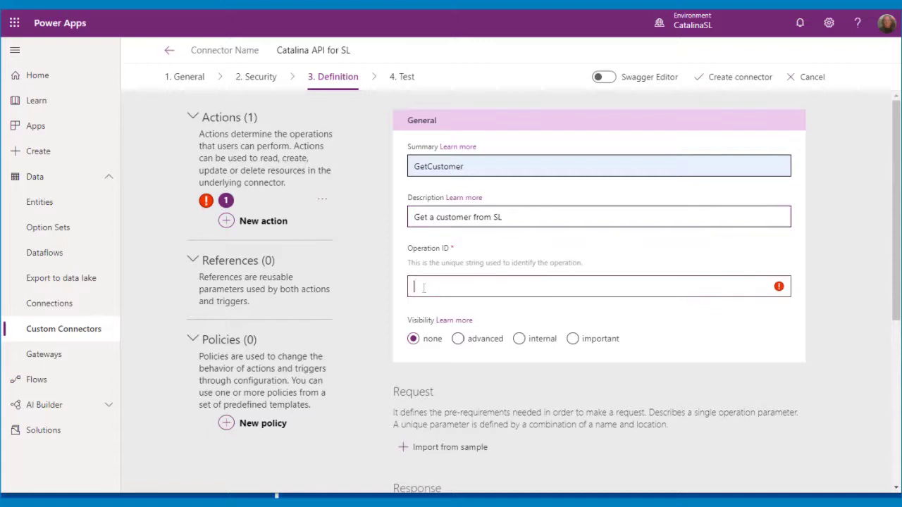
{"action": "type", "text": "GetCustomer"}
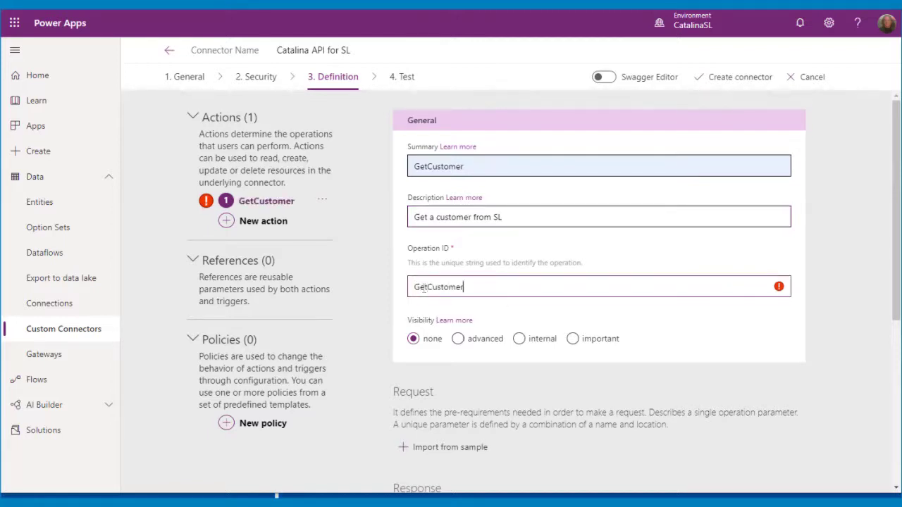
{"action": "scroll", "coordinate": [512, 340], "scroll_direction": "down", "scroll_amount": 3}
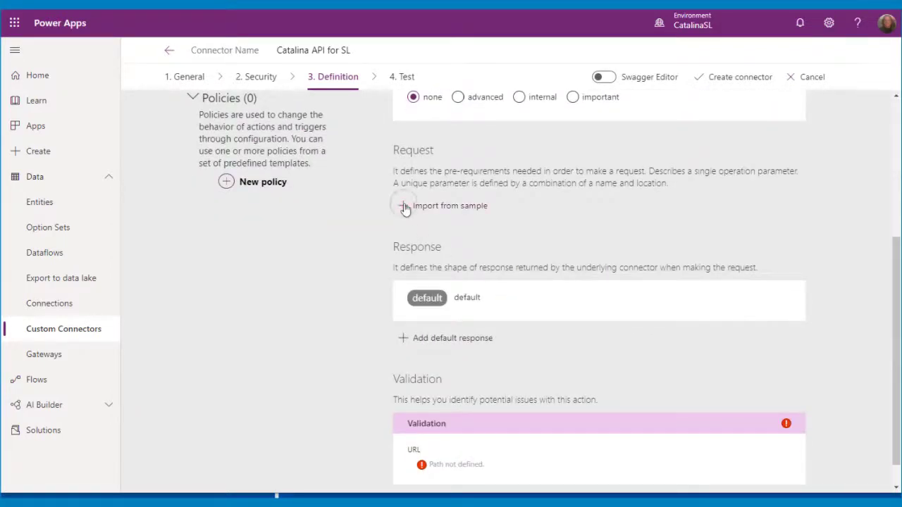
Paste the CpnyID and SiteID headers from Postman into the request sample, dropping Postman-Token.
{"action": "left_click", "coordinate": [405, 207]}
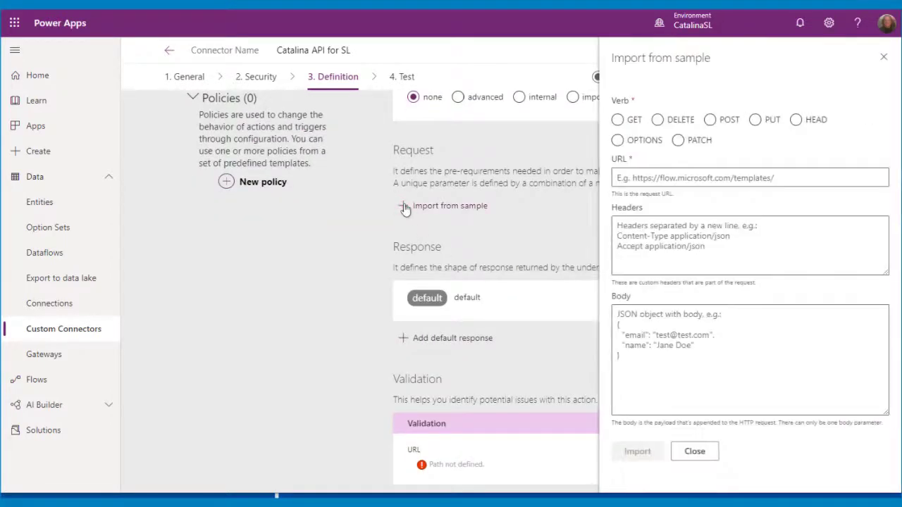
{"action": "left_click", "coordinate": [281, 495]}
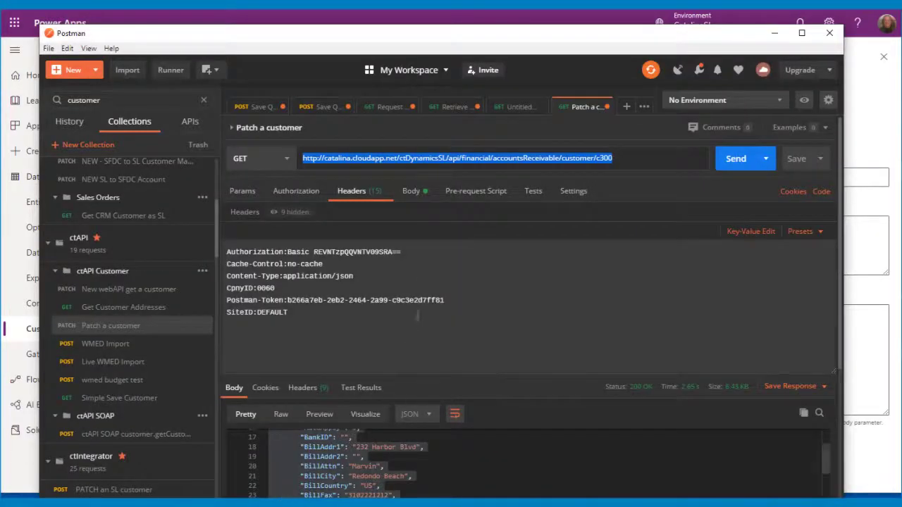
{"action": "left_click_drag", "start_coordinate": [331, 317], "coordinate": [219, 284]}
{"action": "key", "text": "ctrl+c"}
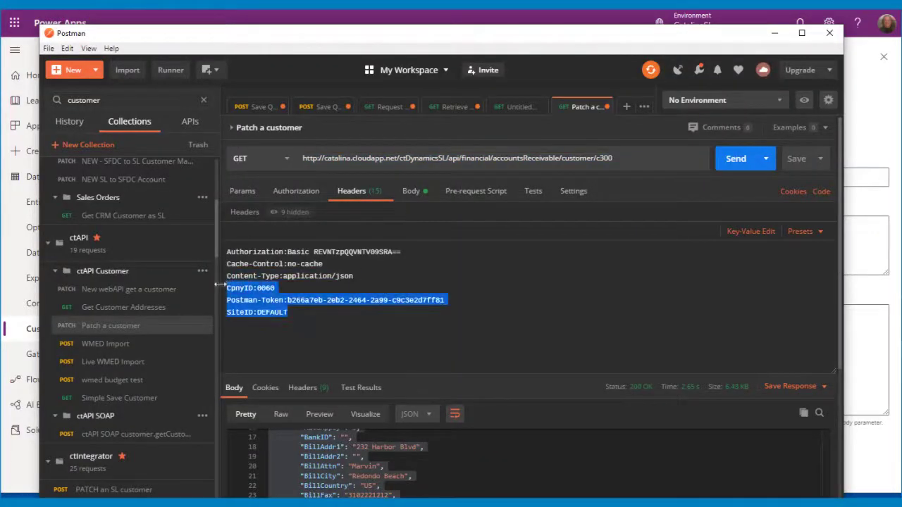
{"action": "left_click", "coordinate": [772, 34]}
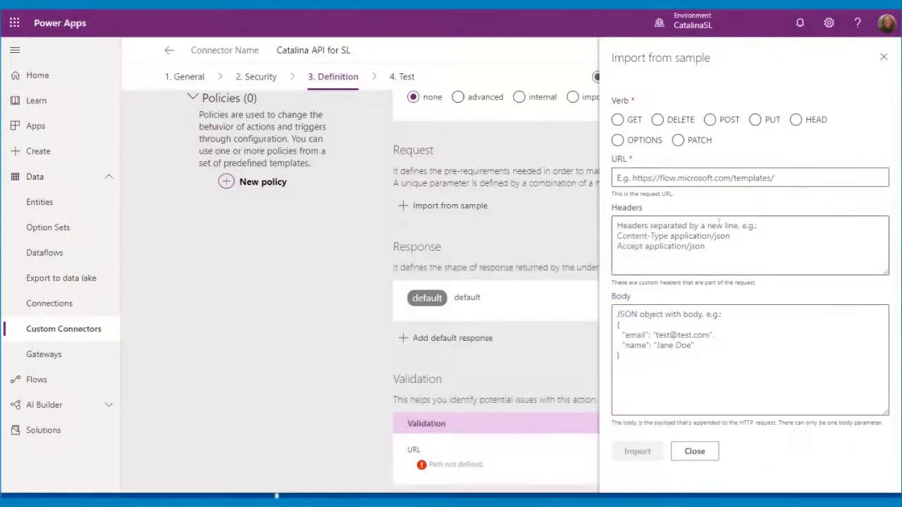
{"action": "left_click", "coordinate": [669, 229]}
{"action": "key", "text": "ctrl+v"}
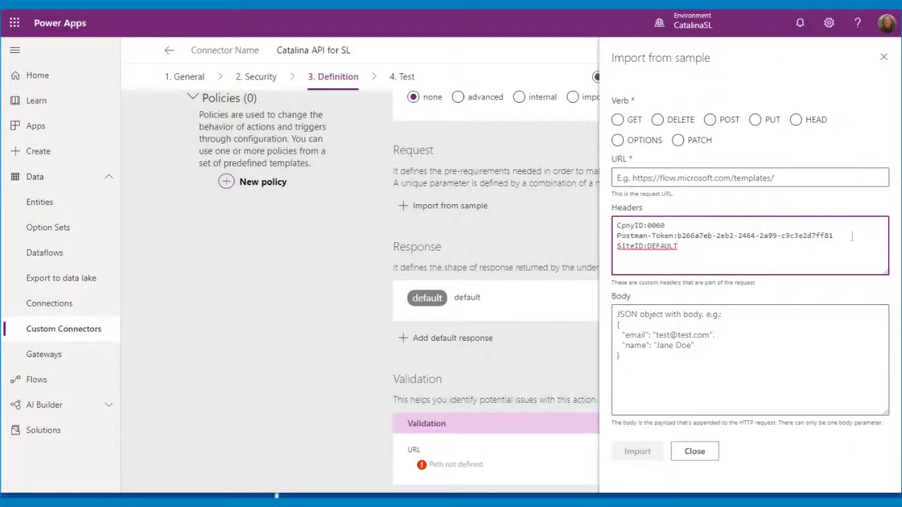
{"action": "left_click", "coordinate": [852, 236]}
{"action": "key", "text": "shift+Home"}
{"action": "key", "text": "BackSpace"}
{"action": "key", "text": "Delete"}
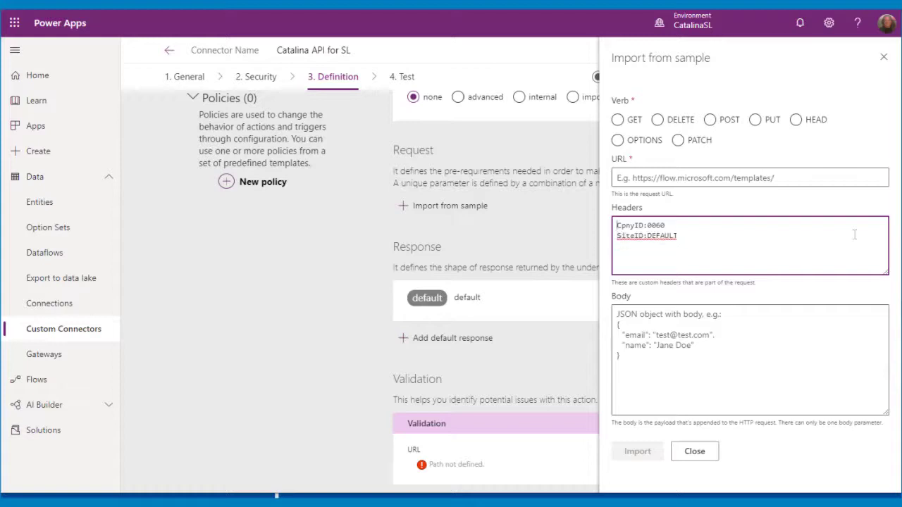
{"action": "key", "text": "BackSpace"}
Import the sample as a GET on the customer URL with c300 replaced by {CustID}.
{"action": "left_click", "coordinate": [271, 504]}
{"action": "triple_click", "coordinate": [519, 156]}
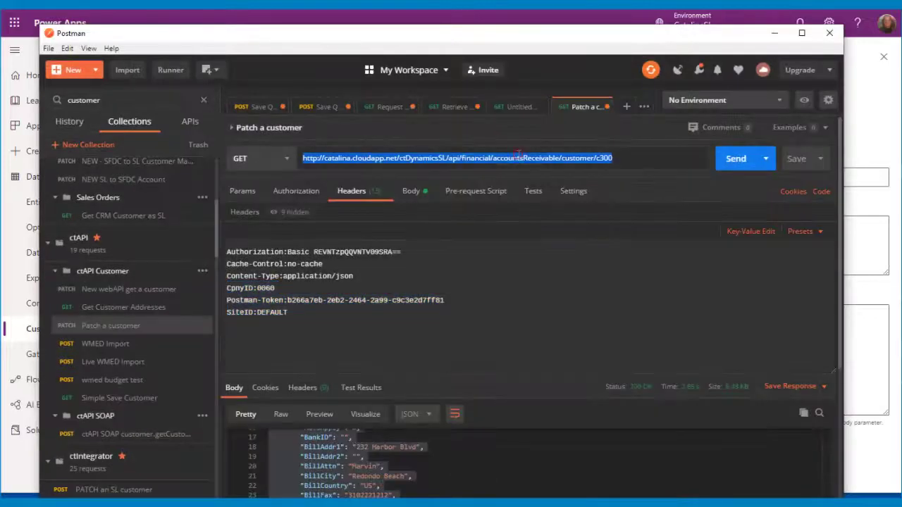
{"action": "left_click", "coordinate": [773, 33]}
{"action": "left_click", "coordinate": [674, 178]}
{"action": "key", "text": "ctrl+v"}
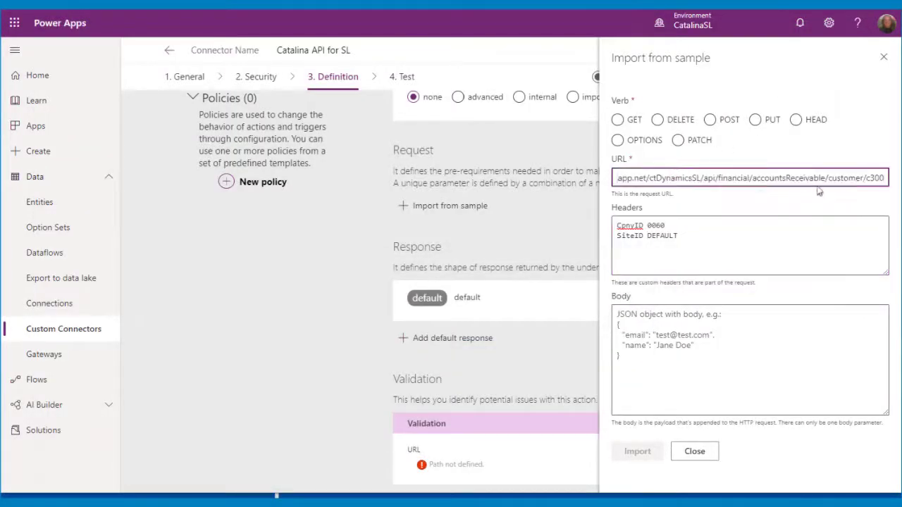
{"action": "left_click_drag", "start_coordinate": [869, 179], "coordinate": [884, 178]}
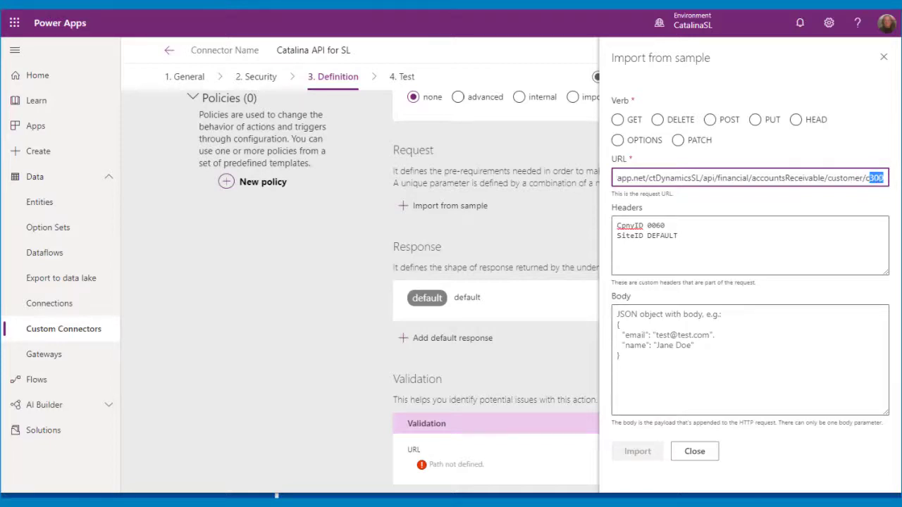
{"action": "key", "text": "BackSpace"}
{"action": "type", "text": "{Cust"}
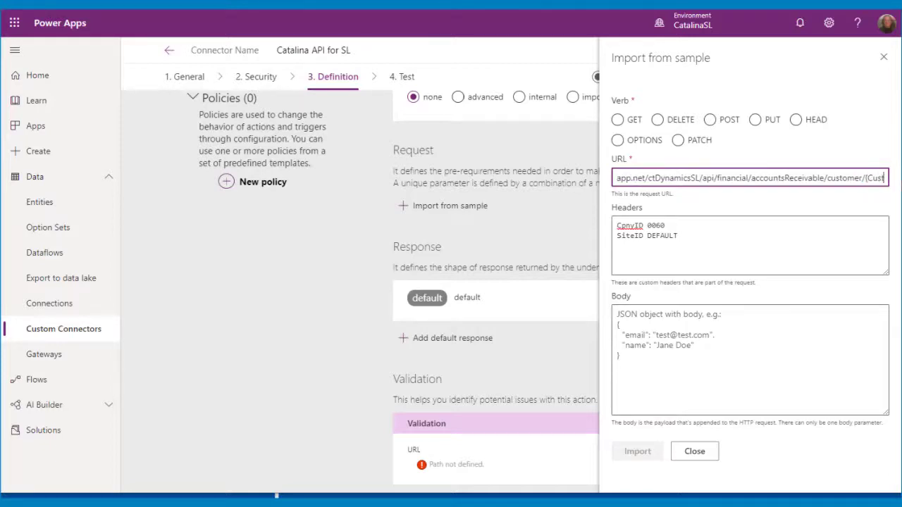
{"action": "type", "text": "ID}"}
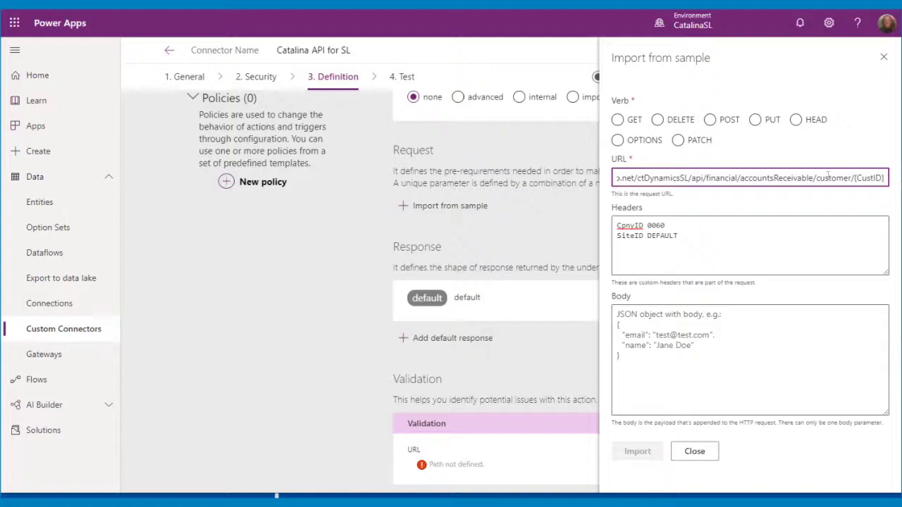
{"action": "left_click", "coordinate": [617, 119]}
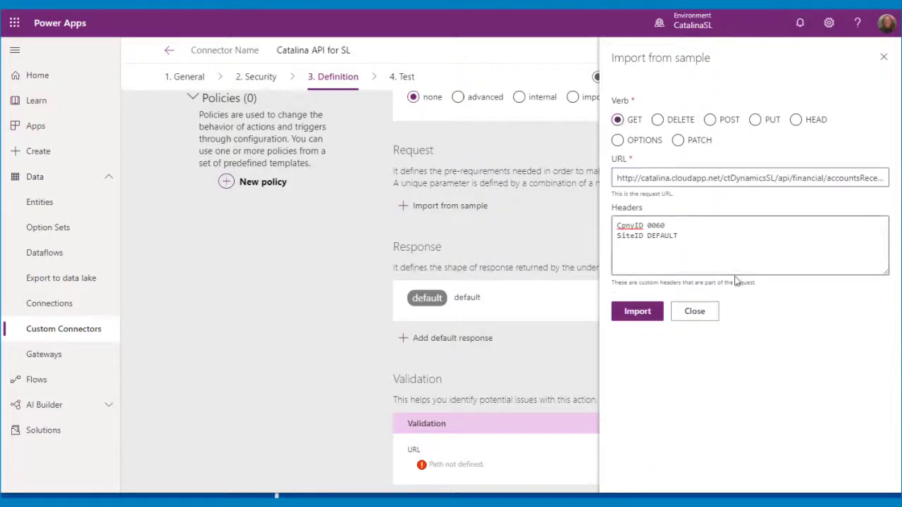
{"action": "left_click", "coordinate": [646, 317]}
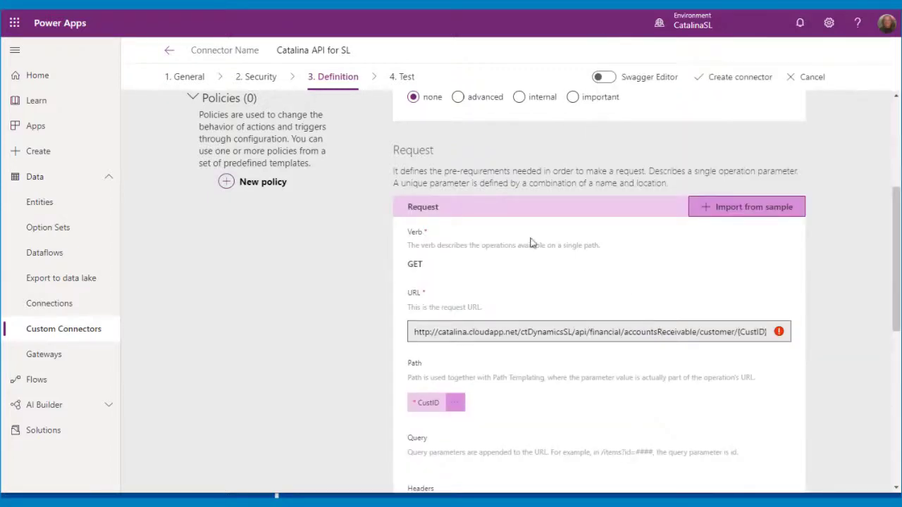
Check the {CustID} request URL and open the sample import for the default response.
{"action": "scroll", "coordinate": [522, 238], "scroll_direction": "down", "scroll_amount": 3}
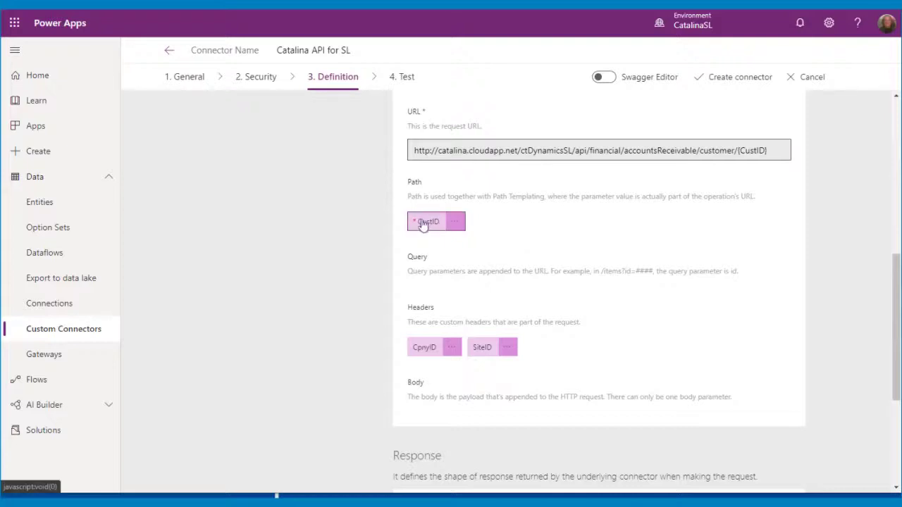
{"action": "double_click", "coordinate": [746, 150]}
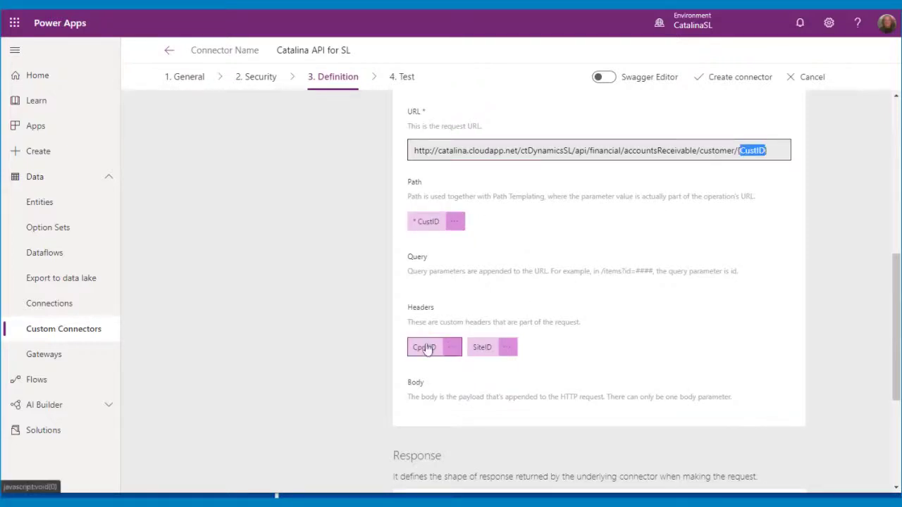
{"action": "scroll", "coordinate": [585, 294], "scroll_direction": "down", "scroll_amount": 3}
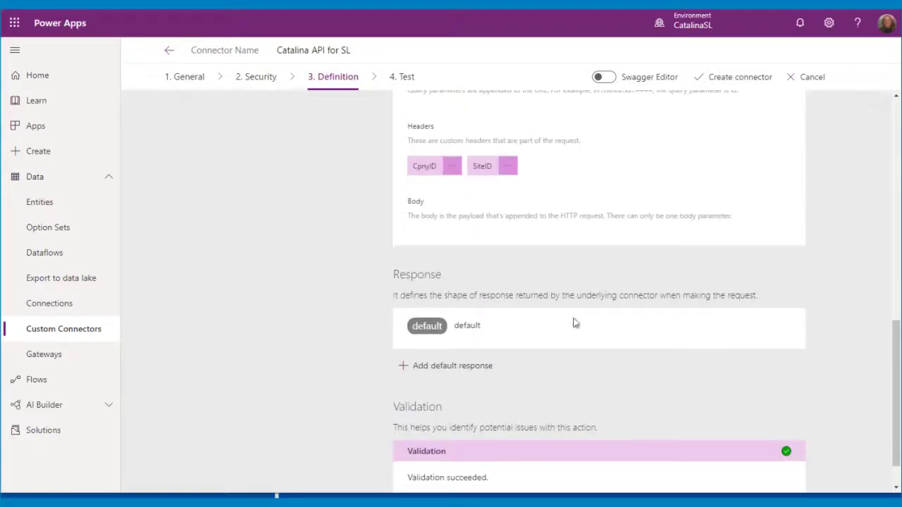
{"action": "left_click", "coordinate": [412, 367]}
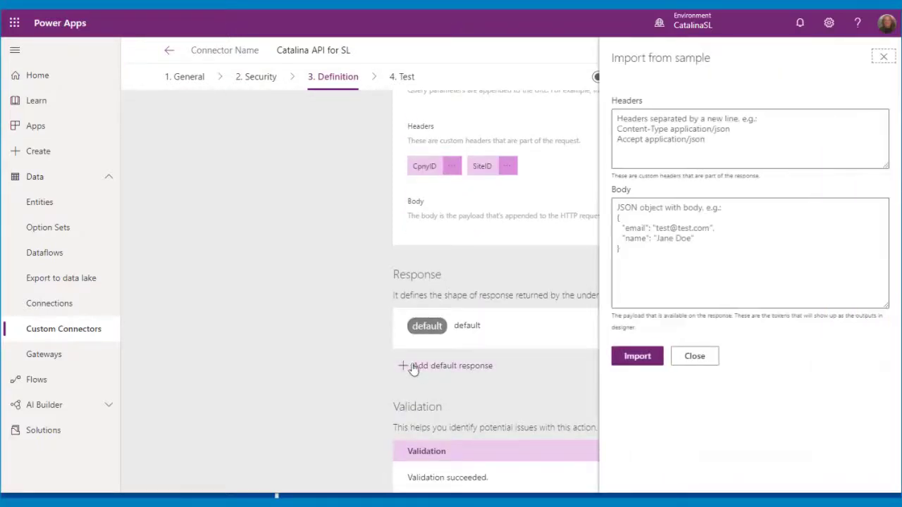
Select and copy the customer JSON response body in Postman.
{"action": "left_click", "coordinate": [405, 501]}
{"action": "scroll", "coordinate": [828, 205], "scroll_direction": "down", "scroll_amount": 3}
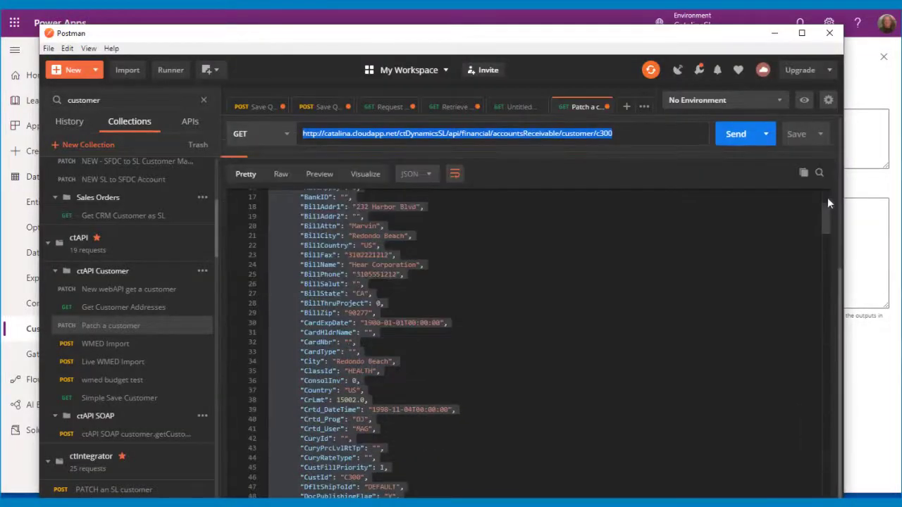
{"action": "left_click", "coordinate": [334, 246]}
{"action": "scroll", "coordinate": [334, 247], "scroll_direction": "up", "scroll_amount": 6}
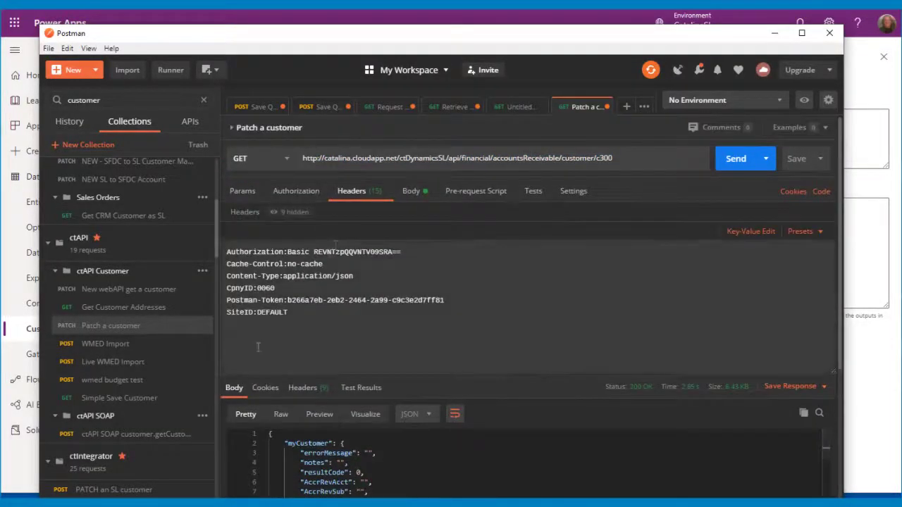
{"action": "scroll", "coordinate": [308, 449], "scroll_direction": "down", "scroll_amount": 3}
{"action": "scroll", "coordinate": [308, 449], "scroll_direction": "down", "scroll_amount": 3}
{"action": "scroll", "coordinate": [214, 390], "scroll_direction": "down", "scroll_amount": 5}
{"action": "scroll", "coordinate": [298, 287], "scroll_direction": "down", "scroll_amount": 5}
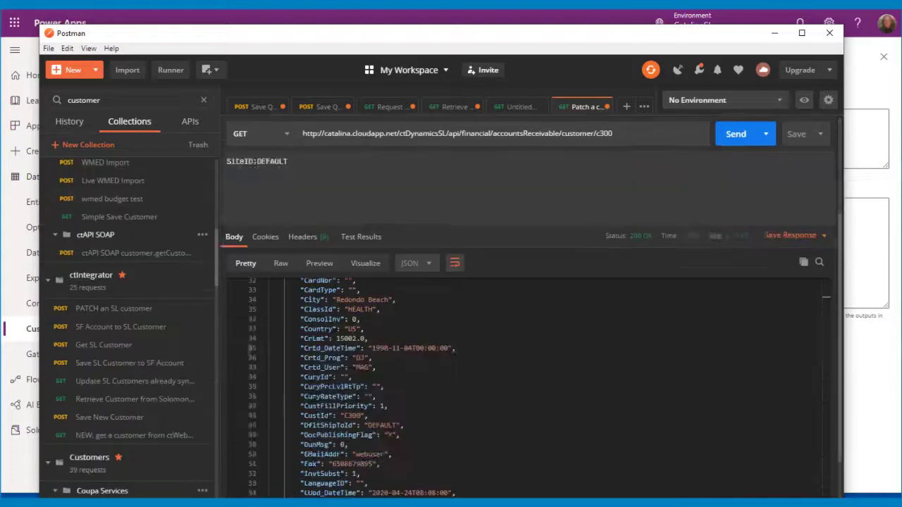
{"action": "scroll", "coordinate": [320, 249], "scroll_direction": "up", "scroll_amount": 10}
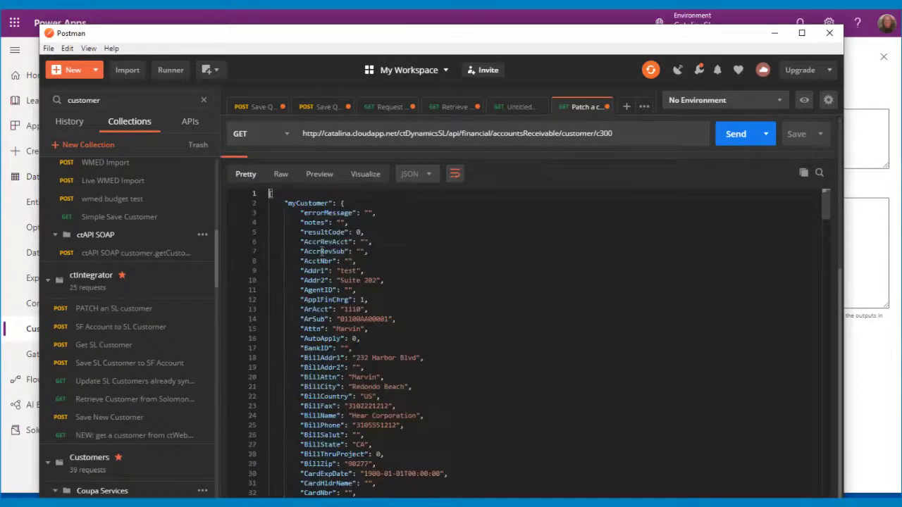
{"action": "key", "text": "Down"}
{"action": "key", "text": "Down"}
{"action": "key", "text": "Down"}
{"action": "key", "text": "Down"}
{"action": "key", "text": "Down"}
{"action": "key", "text": "Down"}
{"action": "key", "text": "Down"}
{"action": "key", "text": "Down"}
{"action": "key", "text": "Down"}
{"action": "key", "text": "Down"}
{"action": "key", "text": "Down"}
{"action": "key", "text": "Down"}
{"action": "key", "text": "Down"}
{"action": "key", "text": "Down"}
{"action": "key", "text": "Down"}
{"action": "key", "text": "Down"}
{"action": "key", "text": "Down"}
{"action": "key", "text": "Down"}
{"action": "key", "text": "Down"}
{"action": "key", "text": "Down"}
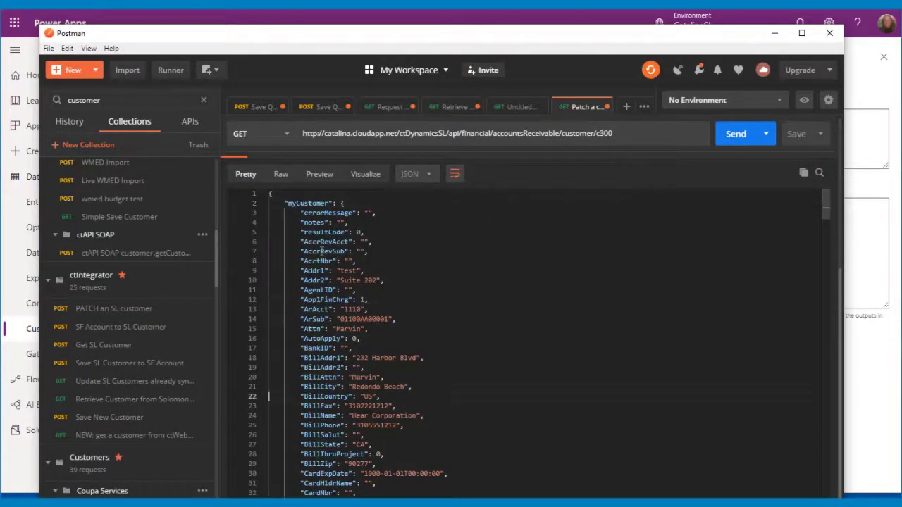
{"action": "key", "text": "ctrl+a"}
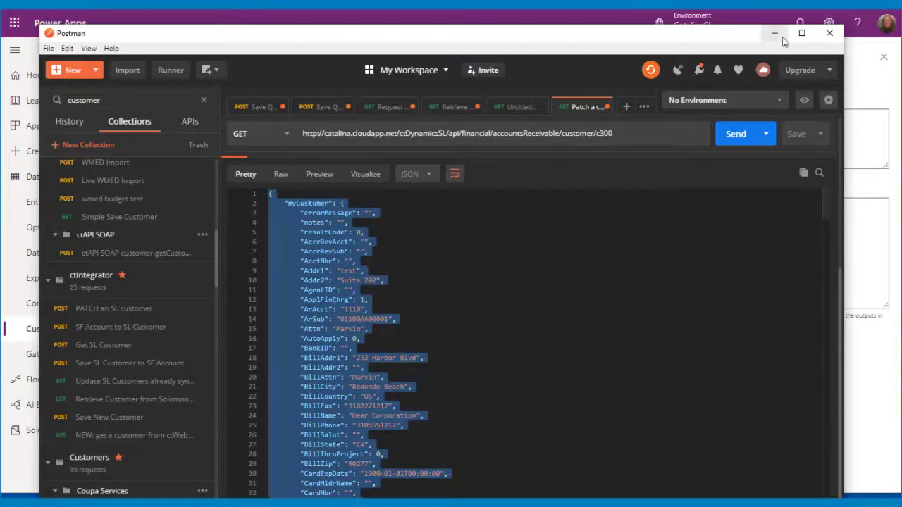
Paste the customer JSON into the response sample body and import it.
{"action": "left_click", "coordinate": [774, 33]}
{"action": "left_click", "coordinate": [676, 246]}
{"action": "key", "text": "ctrl+v"}
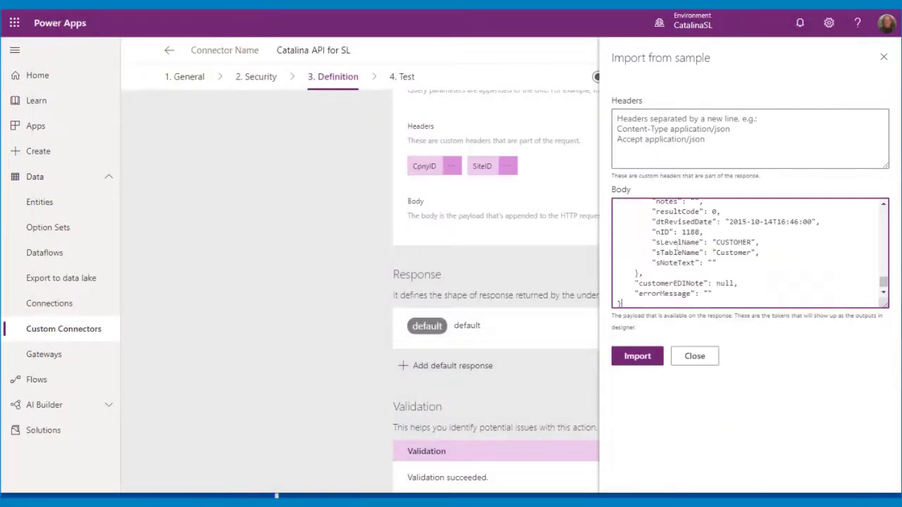
{"action": "left_click", "coordinate": [637, 356]}
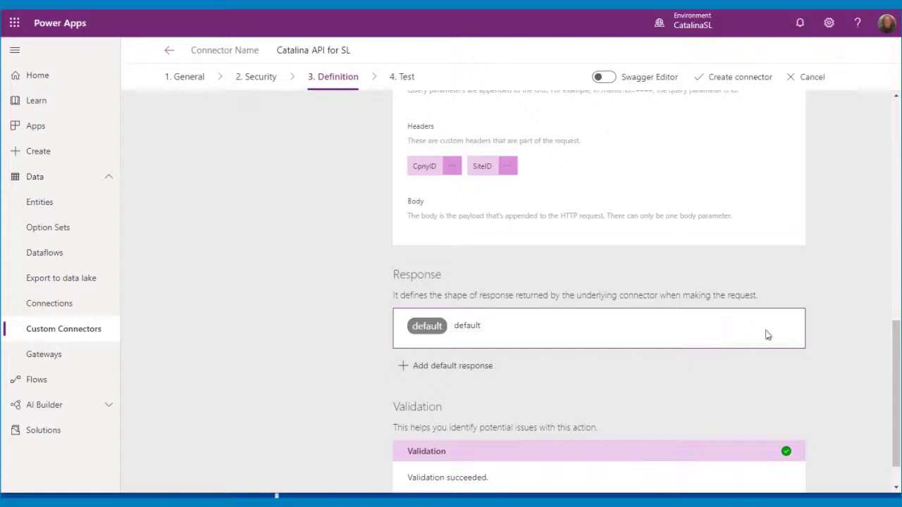
Review the default response's imported customer body fields and confirm the action's validation succeeded.
{"action": "scroll", "coordinate": [767, 335], "scroll_direction": "down", "scroll_amount": 1}
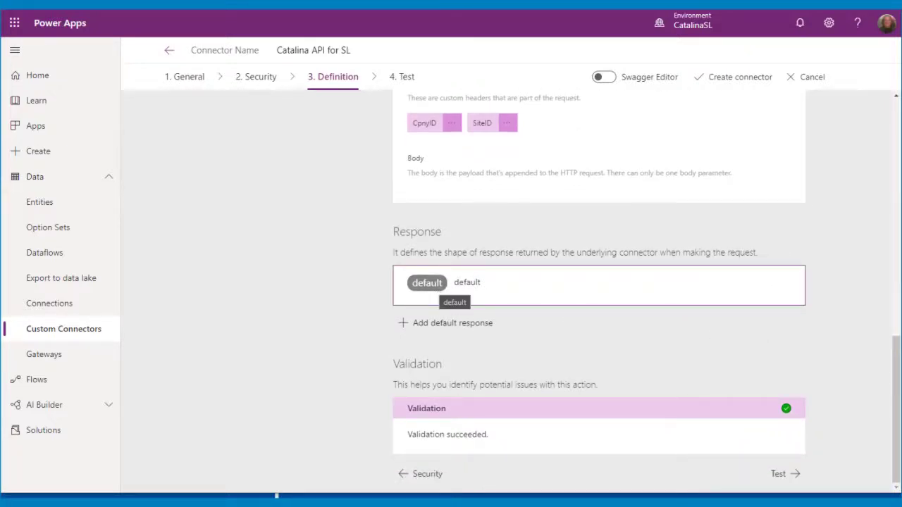
{"action": "left_click", "coordinate": [451, 290]}
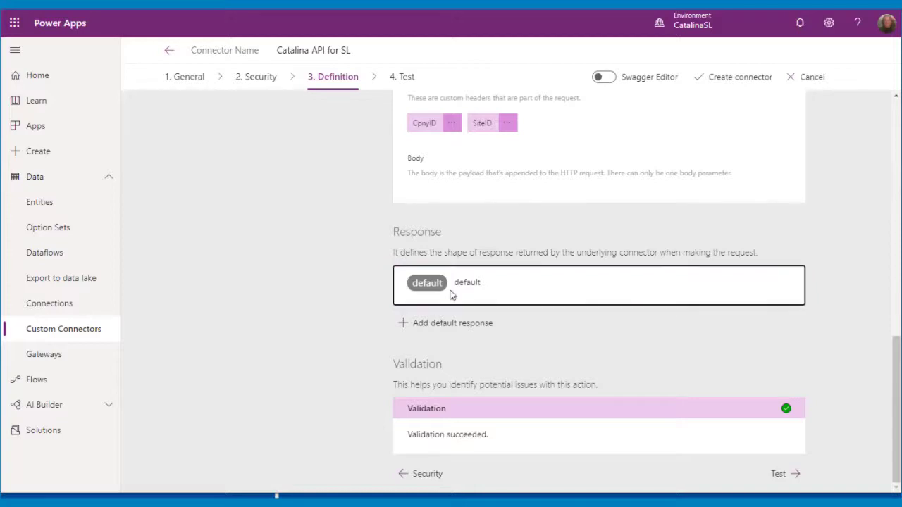
{"action": "scroll", "coordinate": [588, 251], "scroll_direction": "down", "scroll_amount": 3}
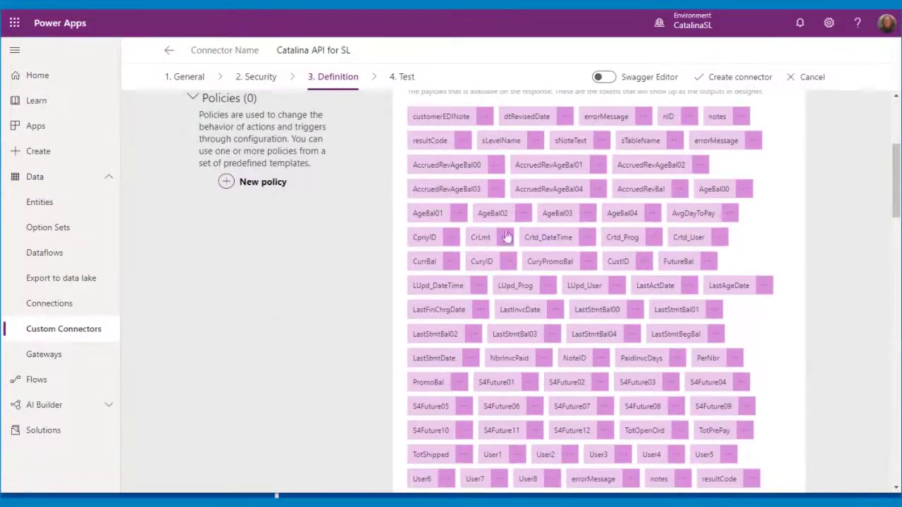
{"action": "scroll", "coordinate": [563, 395], "scroll_direction": "down", "scroll_amount": 3}
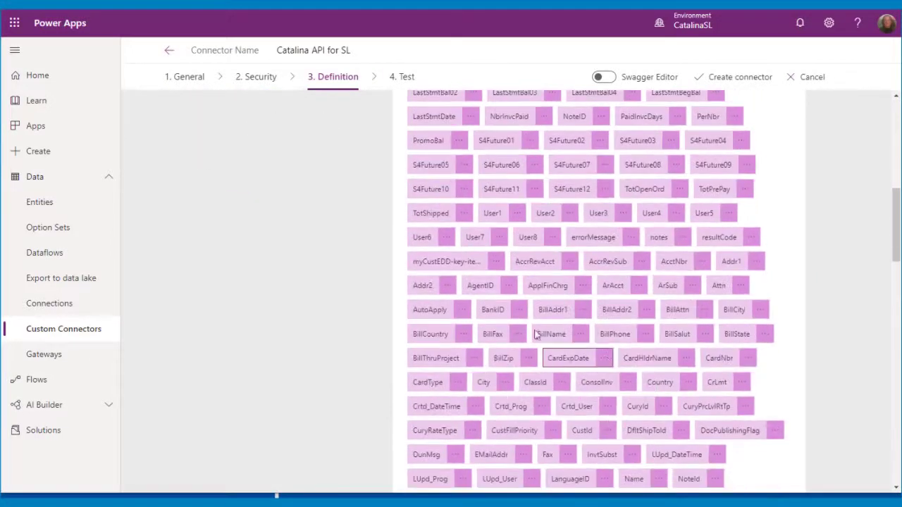
{"action": "scroll", "coordinate": [636, 164], "scroll_direction": "up", "scroll_amount": 5}
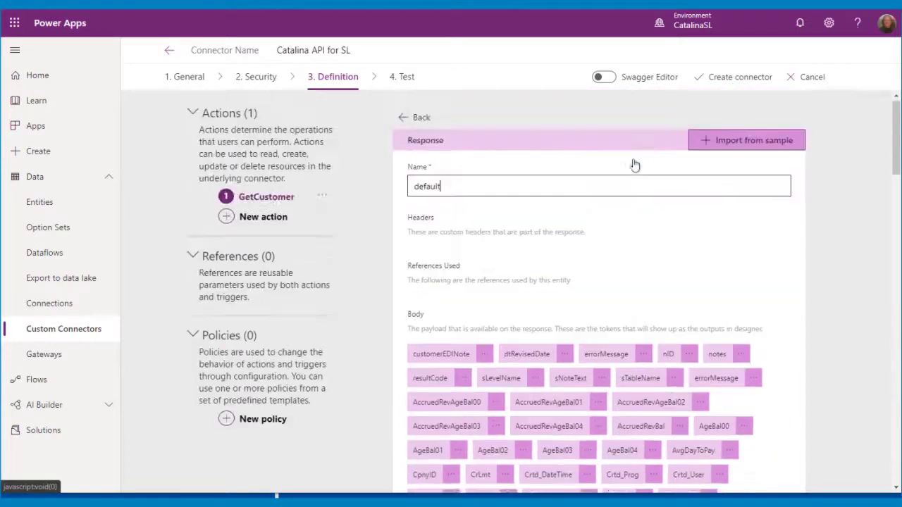
{"action": "left_click", "coordinate": [417, 122]}
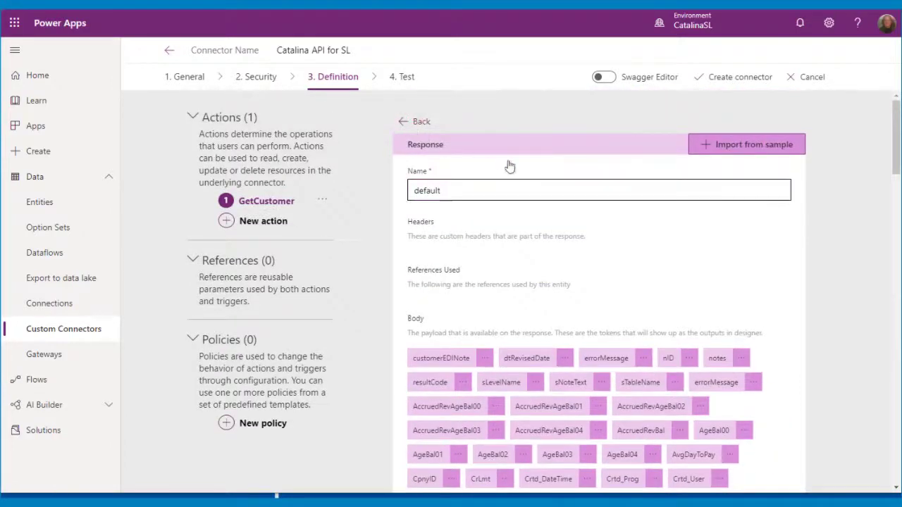
{"action": "scroll", "coordinate": [662, 205], "scroll_direction": "down", "scroll_amount": 5}
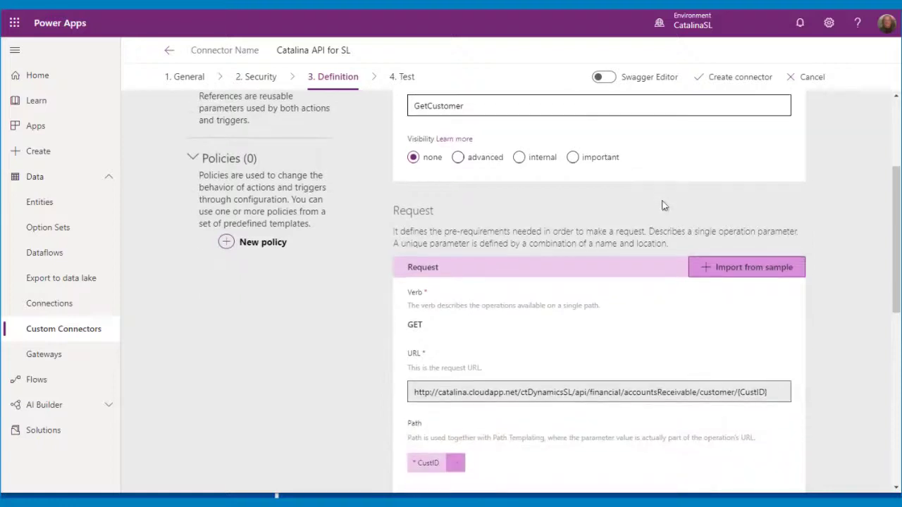
{"action": "scroll", "coordinate": [662, 205], "scroll_direction": "down", "scroll_amount": 13}
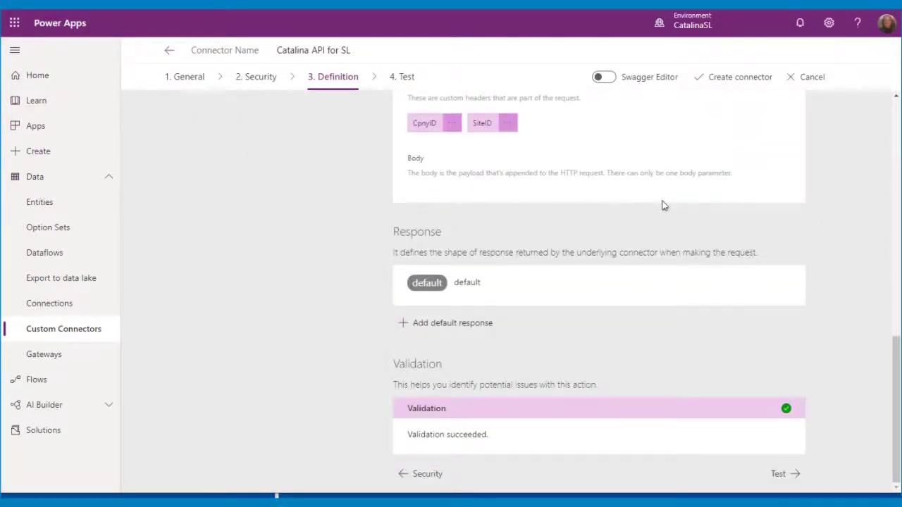
{"action": "scroll", "coordinate": [662, 205], "scroll_direction": "up", "scroll_amount": 7}
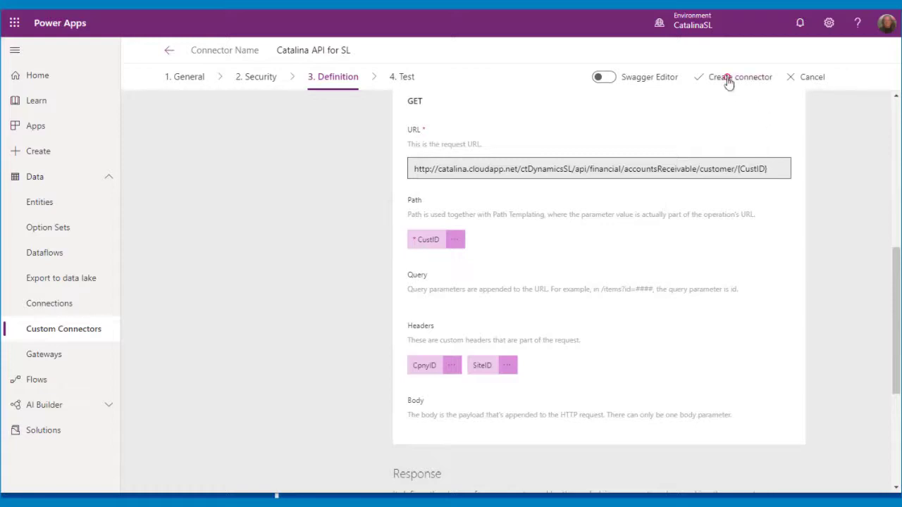
Create the Catalina API for SL connector and go to its Test page.
{"action": "left_click", "coordinate": [729, 81]}
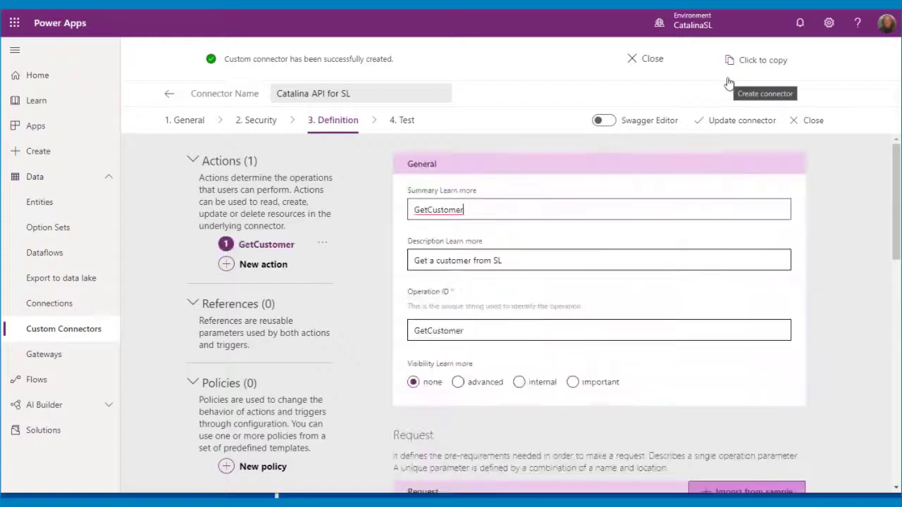
{"action": "scroll", "coordinate": [355, 256], "scroll_direction": "down", "scroll_amount": 8}
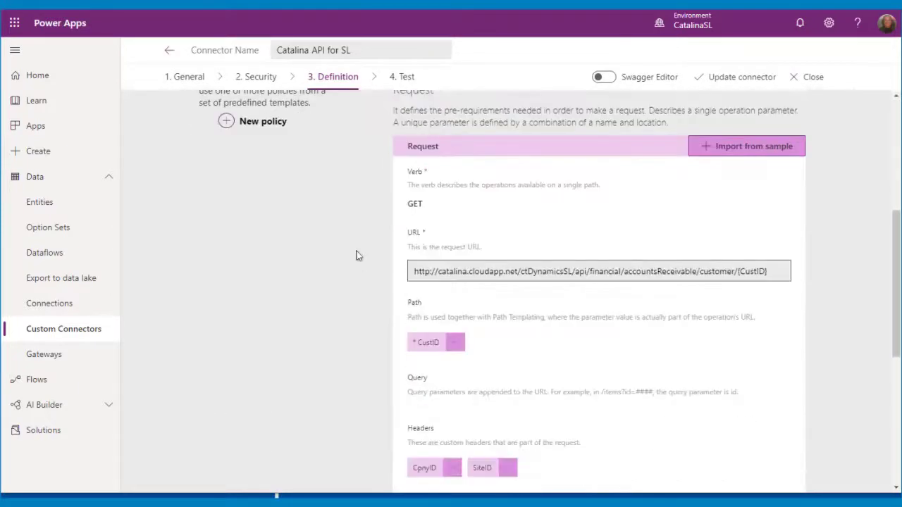
{"action": "scroll", "coordinate": [356, 256], "scroll_direction": "down", "scroll_amount": 2}
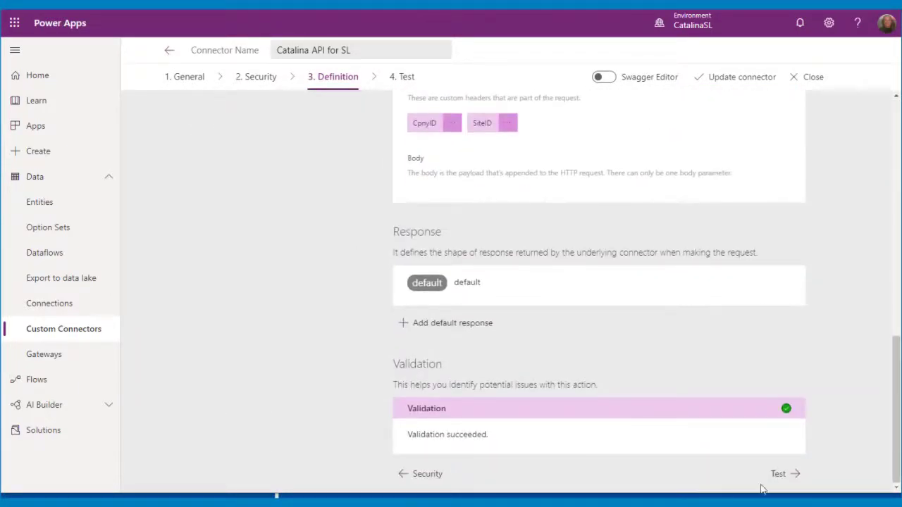
{"action": "left_click", "coordinate": [799, 475]}
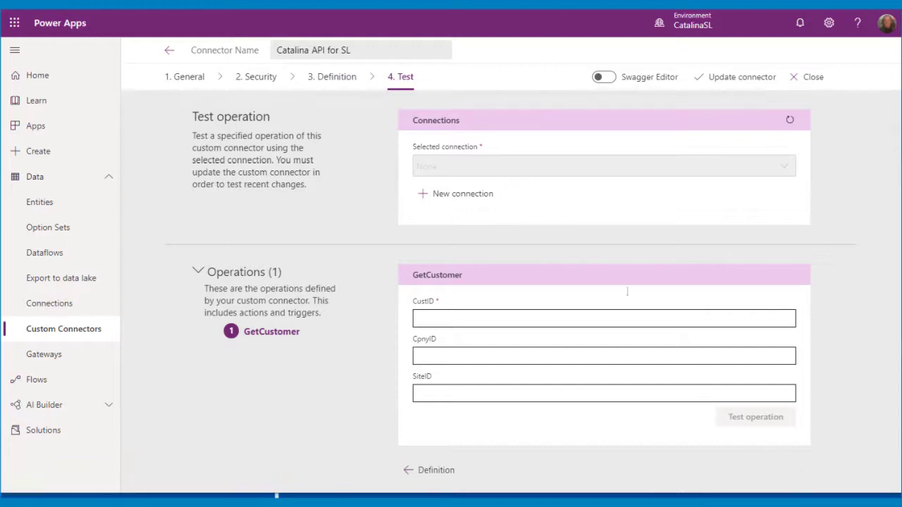
Create a new Catalina API for SL connection by entering the account user name and password.
{"action": "left_click", "coordinate": [445, 200]}
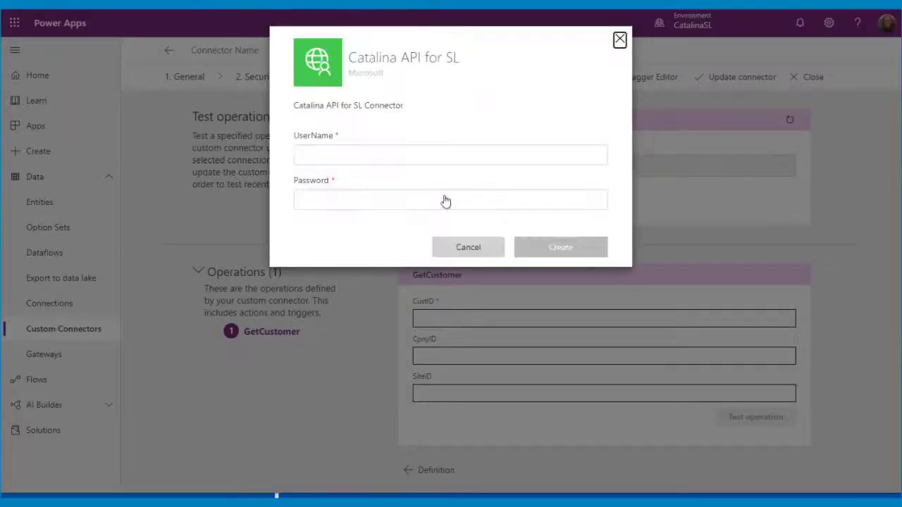
{"action": "left_click", "coordinate": [364, 156]}
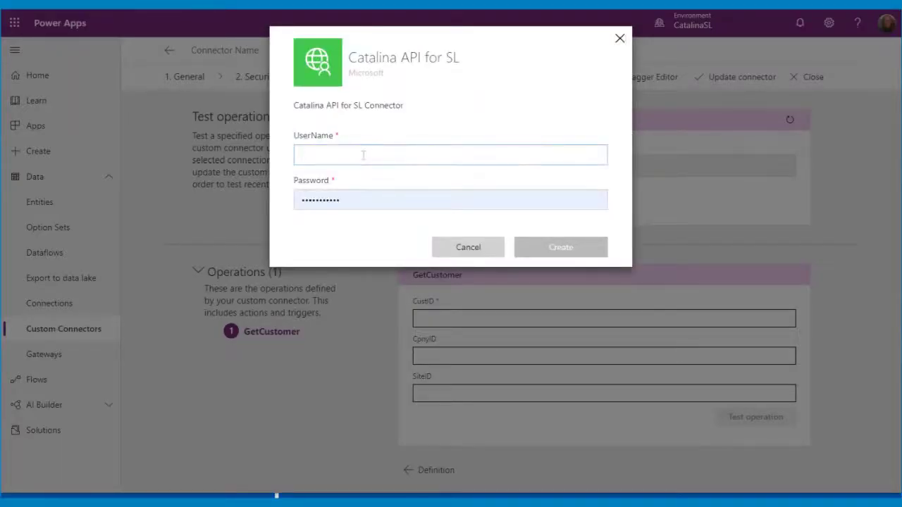
{"action": "type", "text": "DEMO"}
{"action": "key", "text": "Tab"}
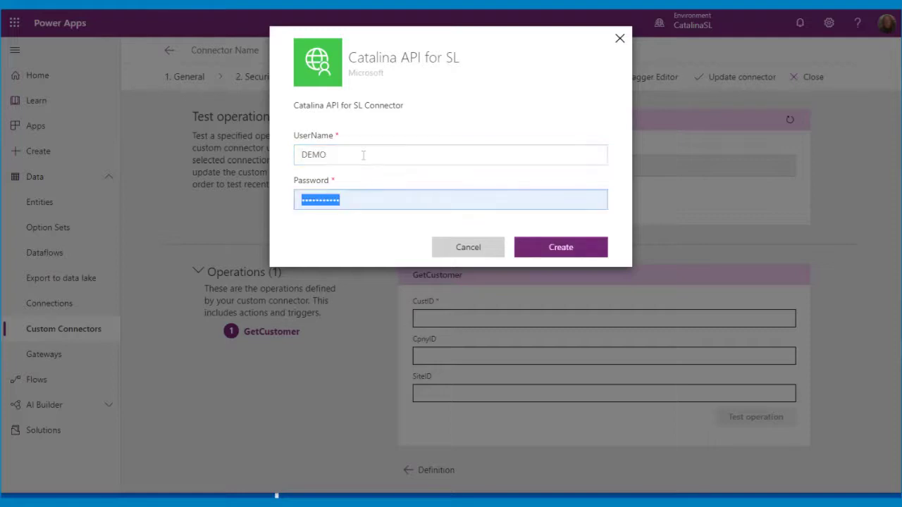
{"action": "type", "text": "d"}
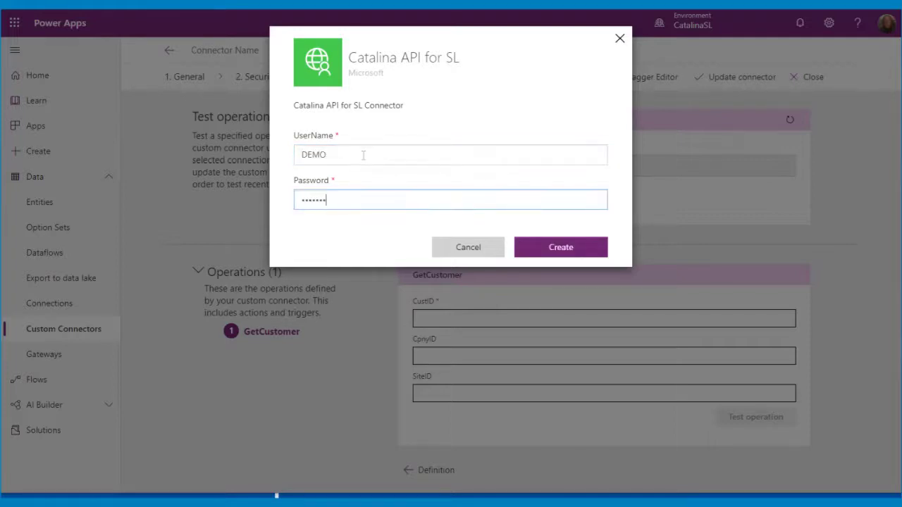
{"action": "left_click", "coordinate": [582, 247]}
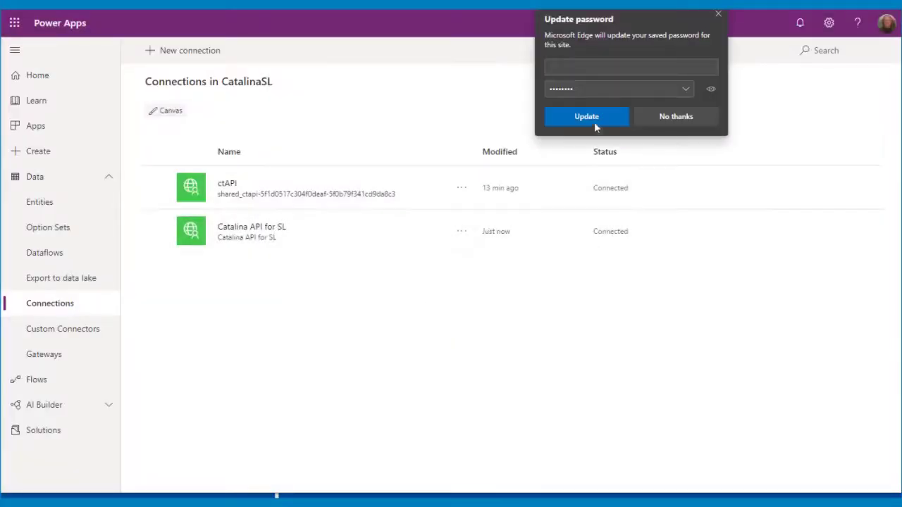
Accept the browser's password update and reopen Catalina API for SL from Custom Connectors for editing.
{"action": "left_click", "coordinate": [592, 120]}
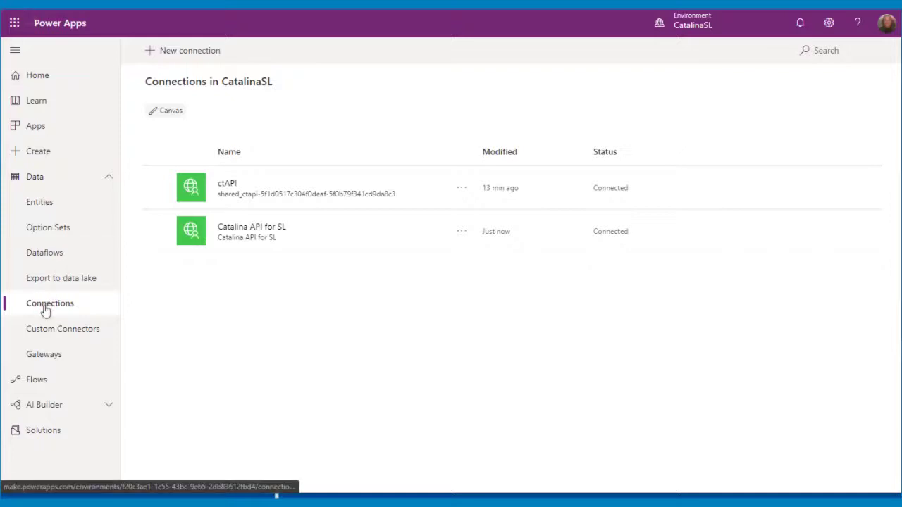
{"action": "left_click", "coordinate": [49, 338]}
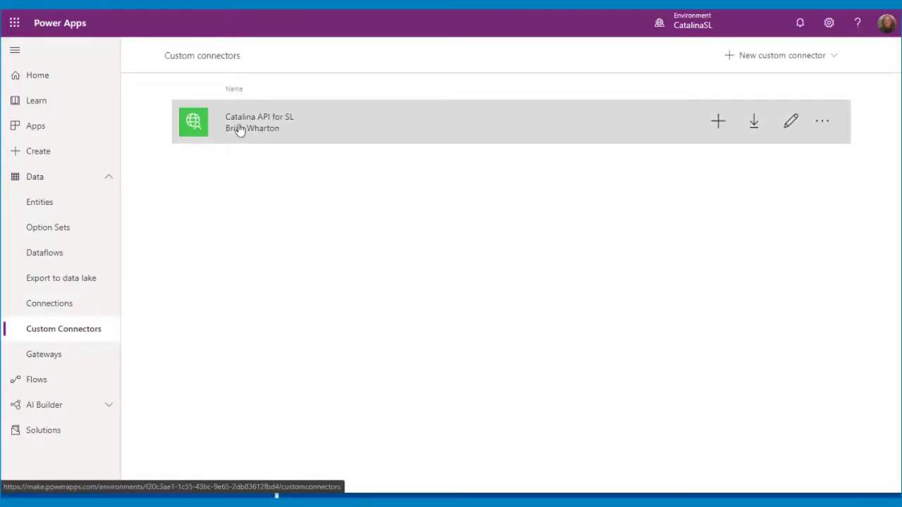
{"action": "left_click", "coordinate": [789, 121]}
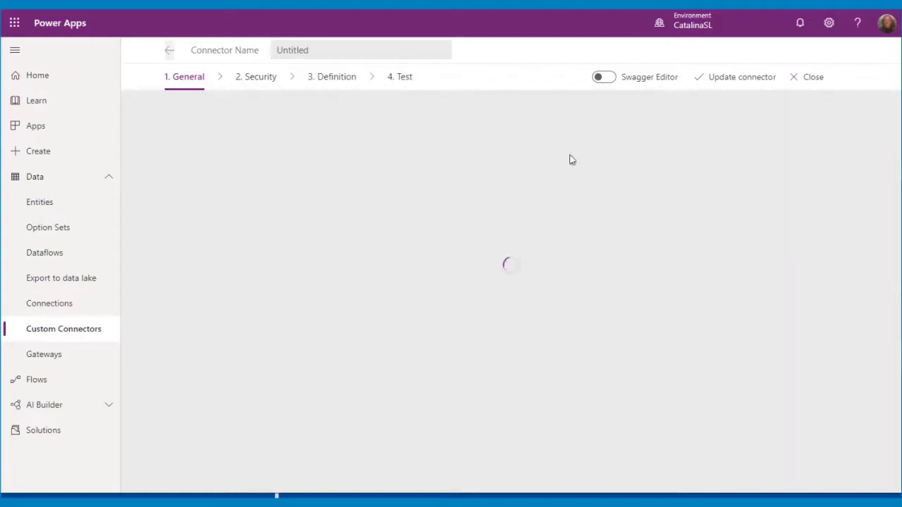
Run the GetCustomer test with the customer ID, CpnyID 0060 and SiteID DEFAULT.
{"action": "left_click", "coordinate": [401, 78]}
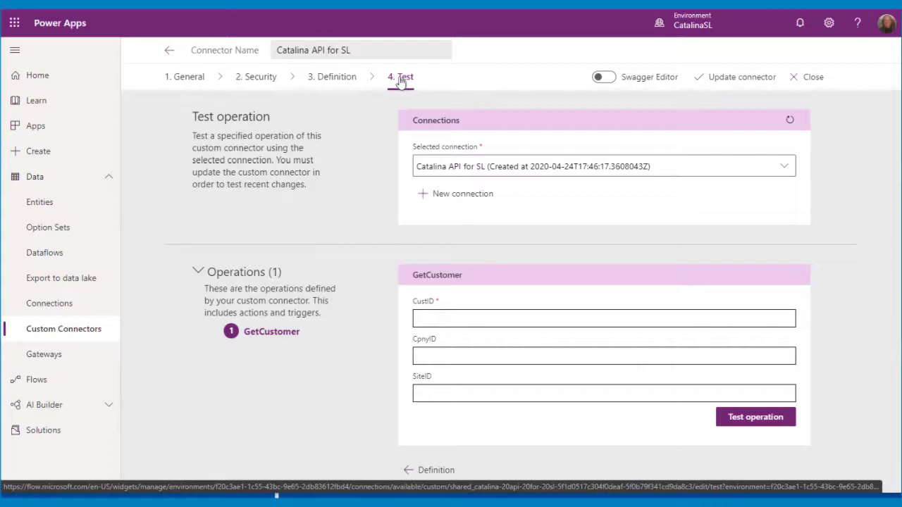
{"action": "left_click", "coordinate": [446, 319]}
{"action": "type", "text": "C300"}
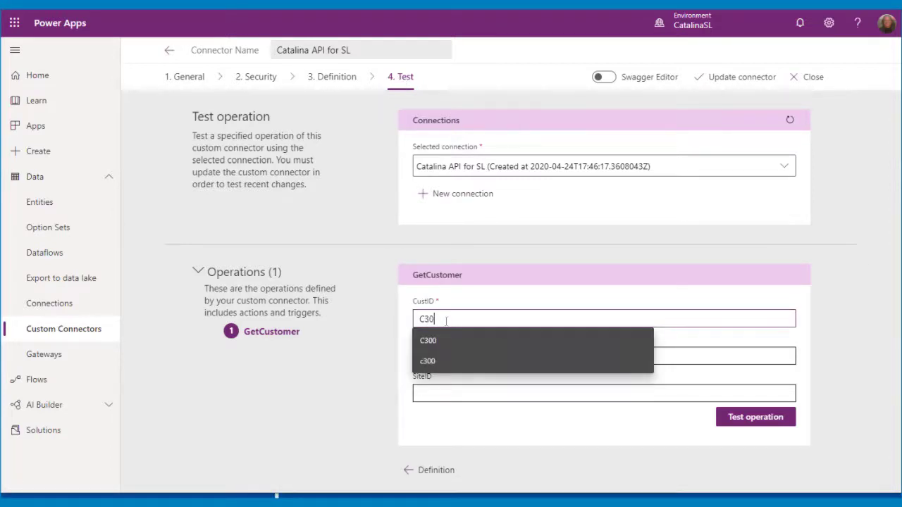
{"action": "key", "text": "Tab"}
{"action": "type", "text": "0060"}
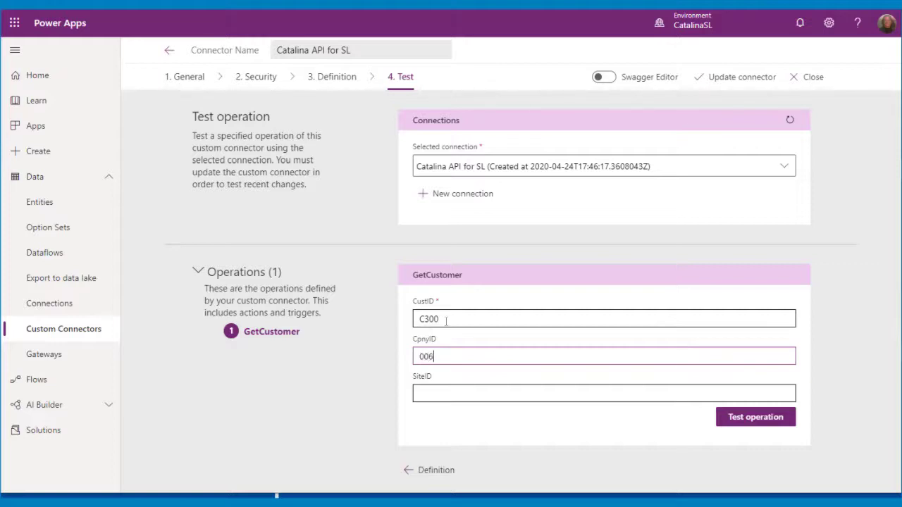
{"action": "key", "text": "Tab"}
{"action": "type", "text": "DEFAULT"}
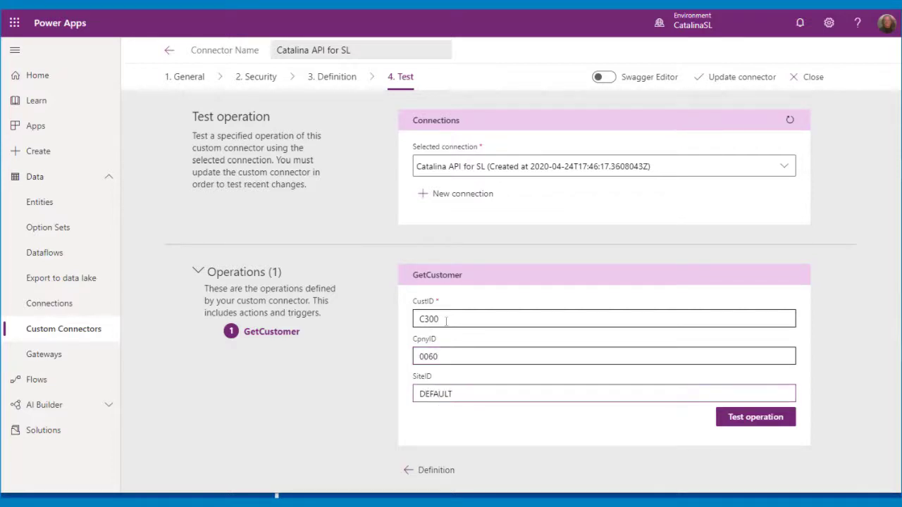
{"action": "left_click", "coordinate": [767, 426]}
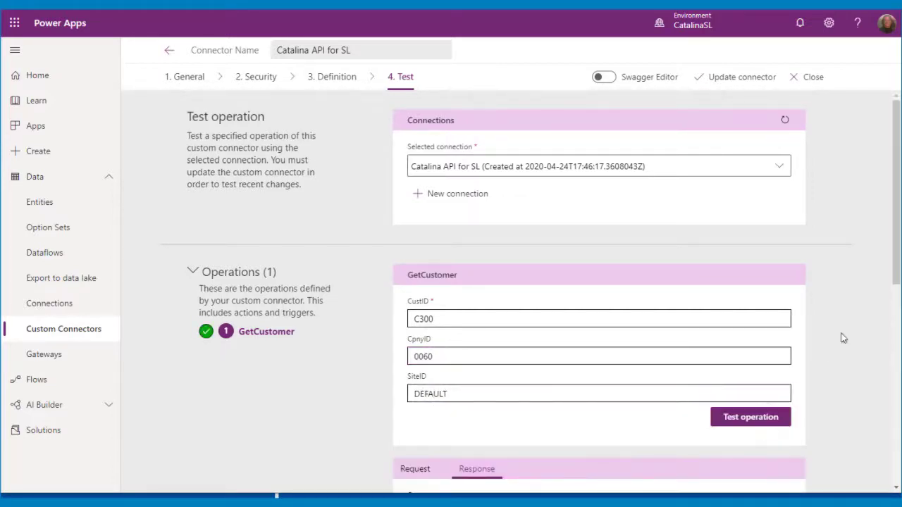
Review the 200 response body with the customer JSON, then return to Definition.
{"action": "scroll", "coordinate": [842, 336], "scroll_direction": "down", "scroll_amount": 5}
{"action": "scroll", "coordinate": [593, 341], "scroll_direction": "down", "scroll_amount": 3}
{"action": "scroll", "coordinate": [594, 341], "scroll_direction": "down", "scroll_amount": 15}
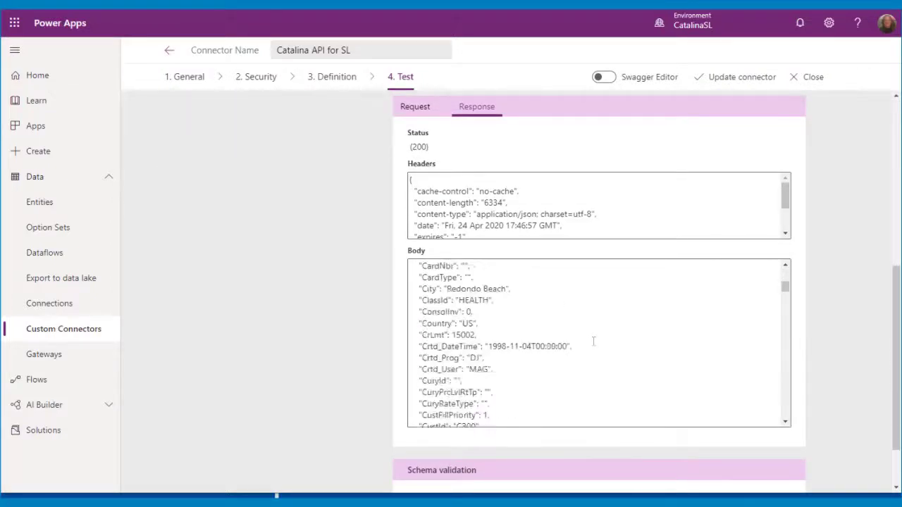
{"action": "scroll", "coordinate": [593, 341], "scroll_direction": "up", "scroll_amount": 20}
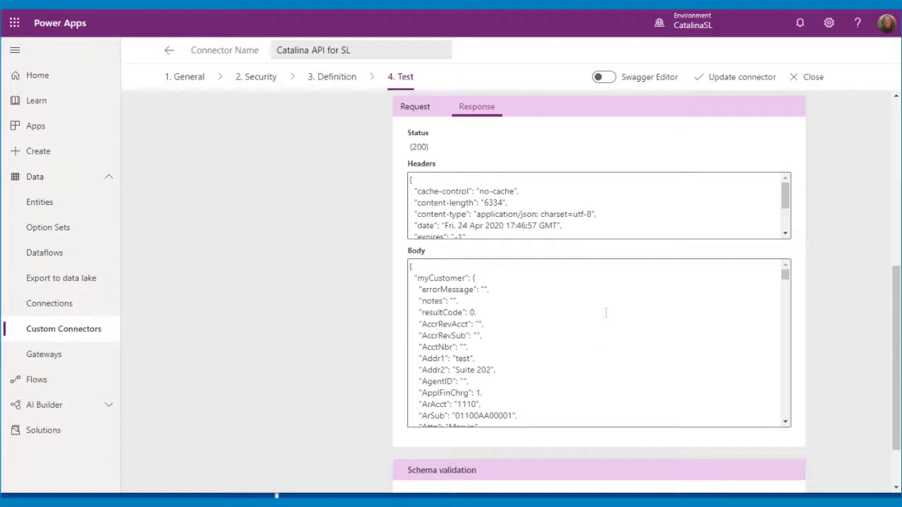
{"action": "scroll", "coordinate": [839, 189], "scroll_direction": "up", "scroll_amount": 8}
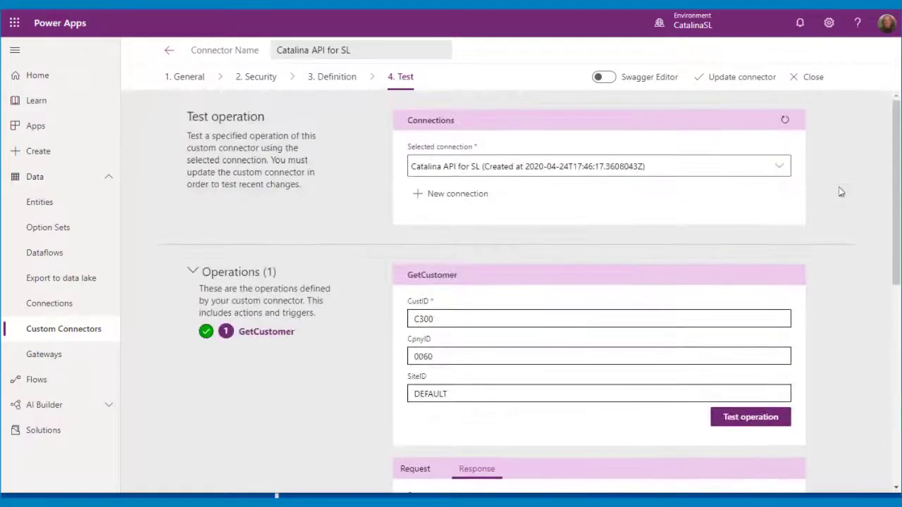
{"action": "left_click", "coordinate": [322, 88]}
Add a second action: summary UpdateCustomer, description 'Update a customer', operation ID UpdateCustomer.
{"action": "left_click", "coordinate": [253, 240]}
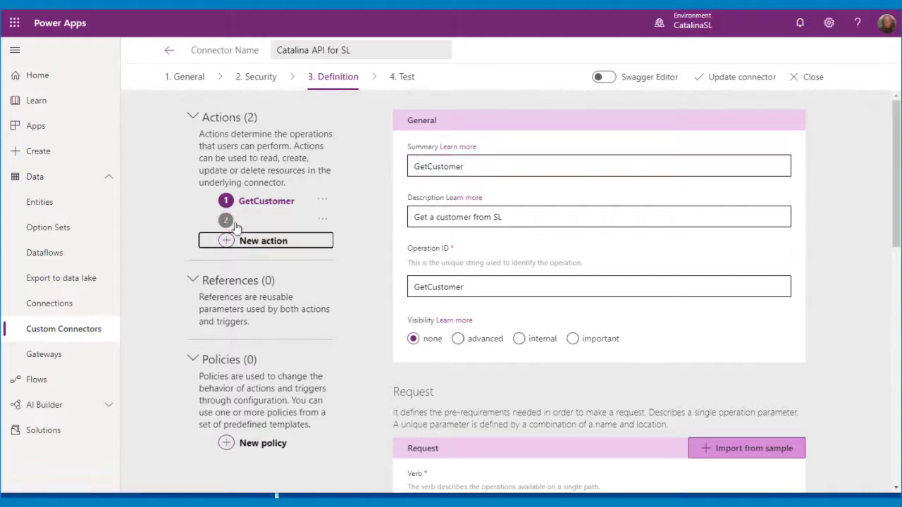
{"action": "left_click", "coordinate": [463, 166]}
{"action": "type", "text": "U"}
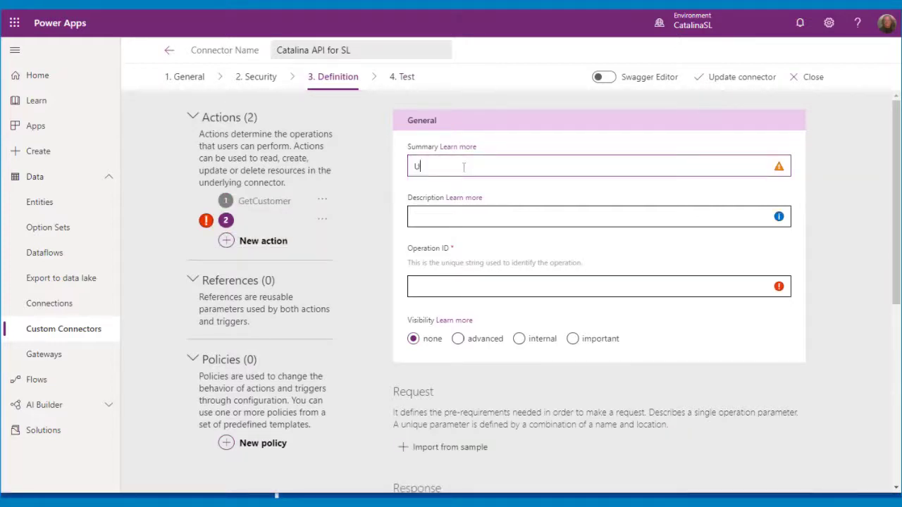
{"action": "type", "text": "pdateCustomer"}
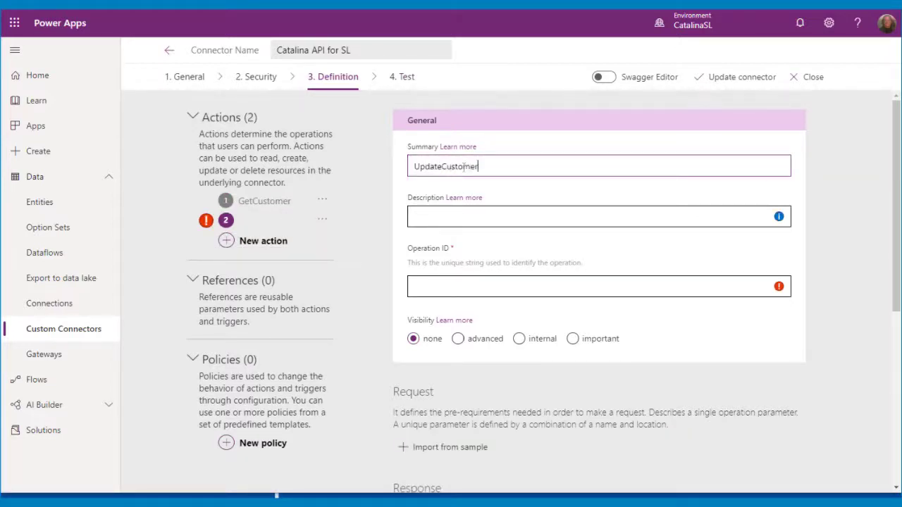
{"action": "key", "text": "Tab"}
{"action": "key", "text": "Tab"}
{"action": "type", "text": "Update a"}
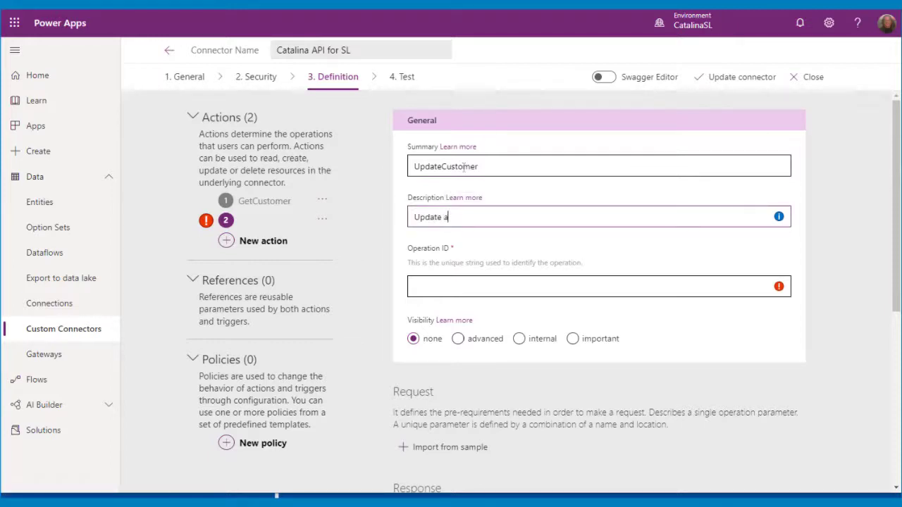
{"action": "type", "text": " customer in SL"}
{"action": "key", "text": "Tab"}
{"action": "type", "text": "Updat"}
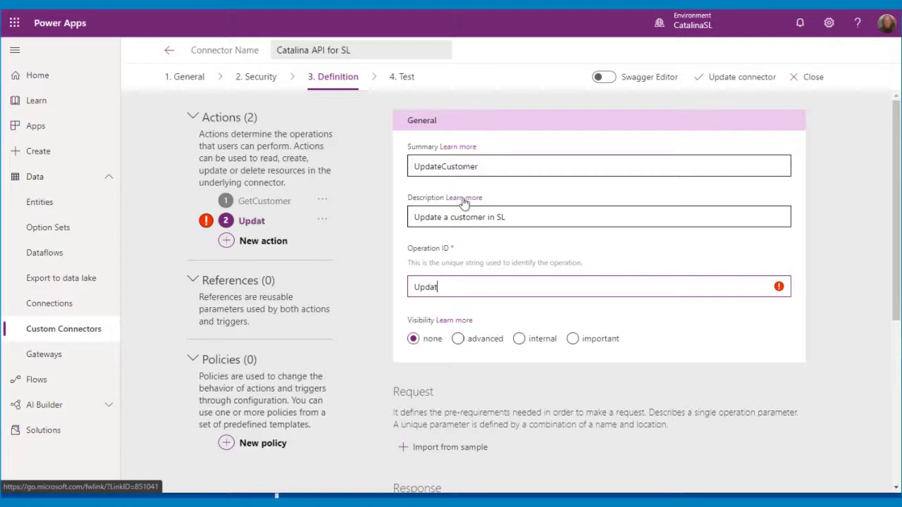
{"action": "type", "text": "eCustomer"}
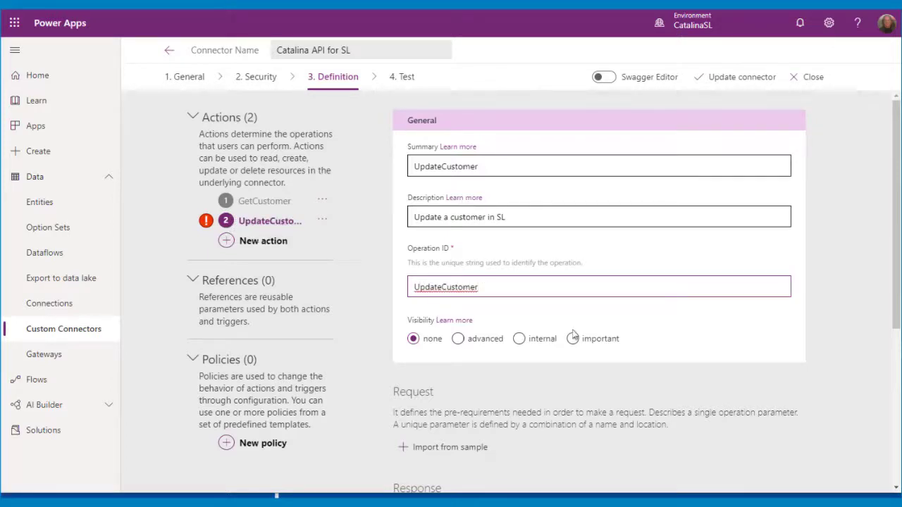
{"action": "scroll", "coordinate": [572, 337], "scroll_direction": "down", "scroll_amount": 2}
{"action": "left_click", "coordinate": [450, 329]}
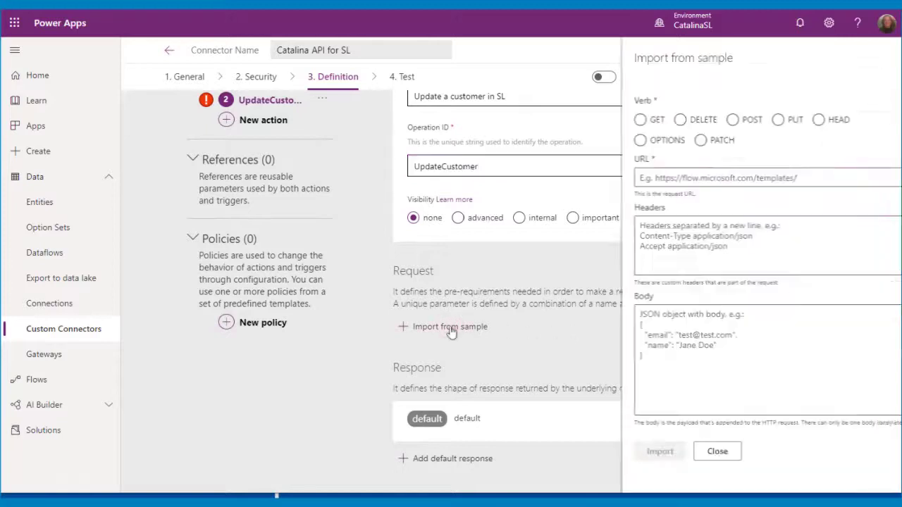
Make the sample request a PATCH to Postman's customer URL, ending in a customer-ID path parameter.
{"action": "left_click", "coordinate": [678, 141]}
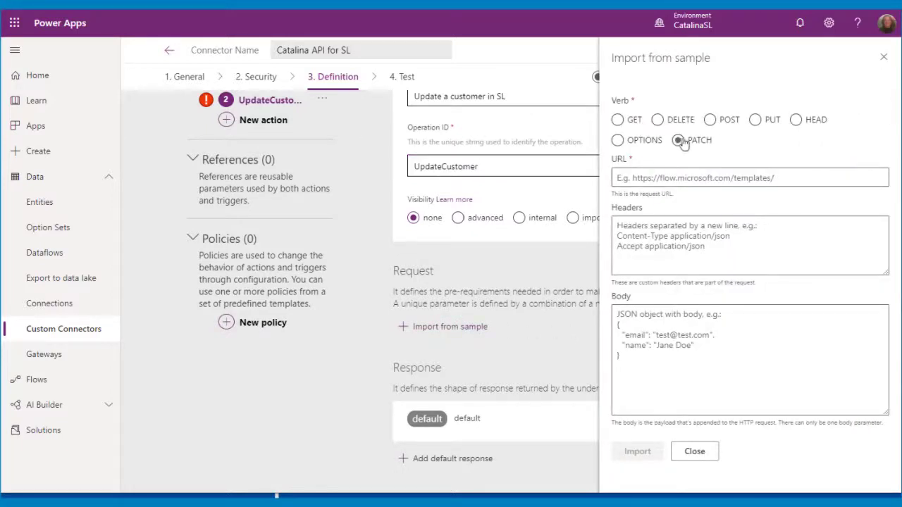
{"action": "left_click", "coordinate": [302, 497]}
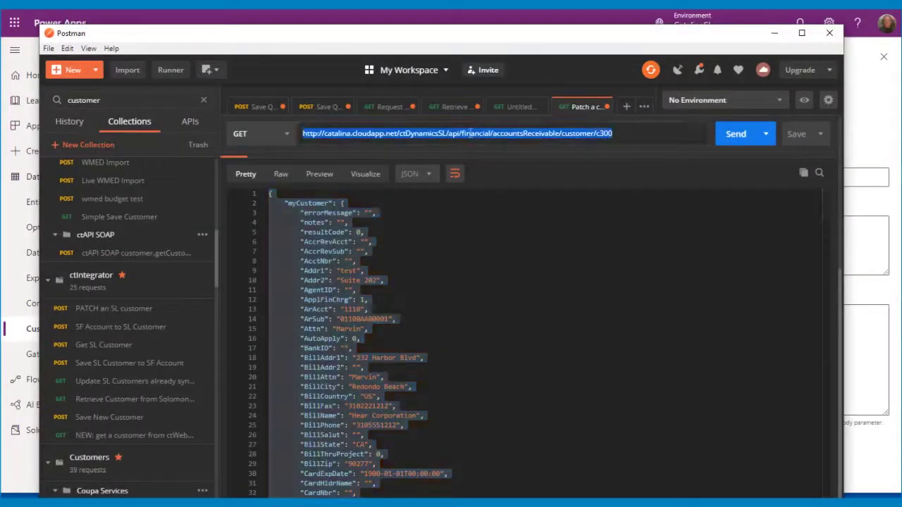
{"action": "left_click", "coordinate": [774, 34]}
{"action": "left_click", "coordinate": [707, 178]}
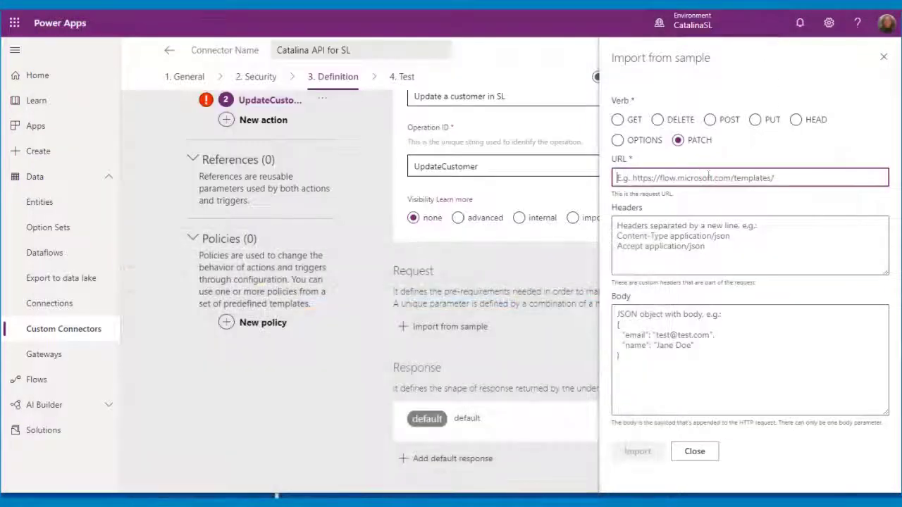
{"action": "type", "text": "http://catalina.cloudapp.net/ctDynamicsSL/api/financial/accountsReceivable/customer/c300"}
{"action": "key", "text": "BackSpace"}
{"action": "key", "text": "BackSpace"}
{"action": "key", "text": "BackSpace"}
{"action": "key", "text": "BackSpace"}
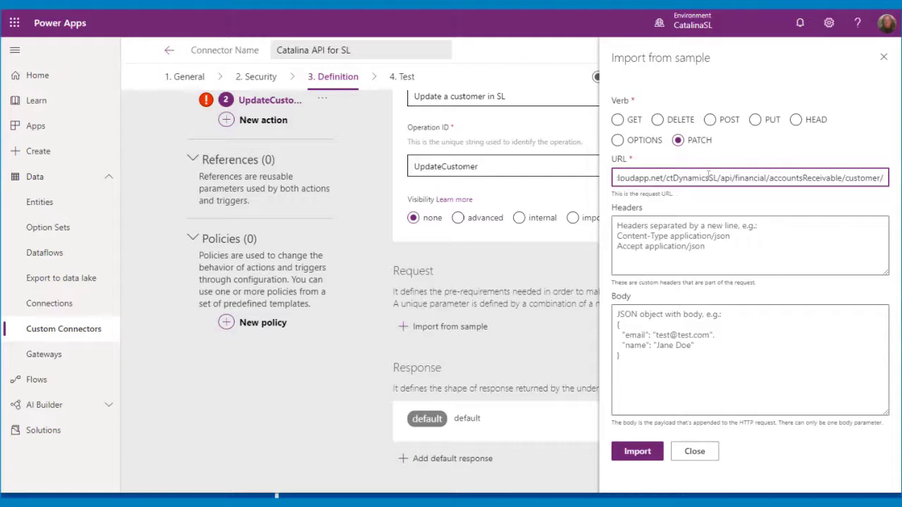
{"action": "type", "text": "{c300"}
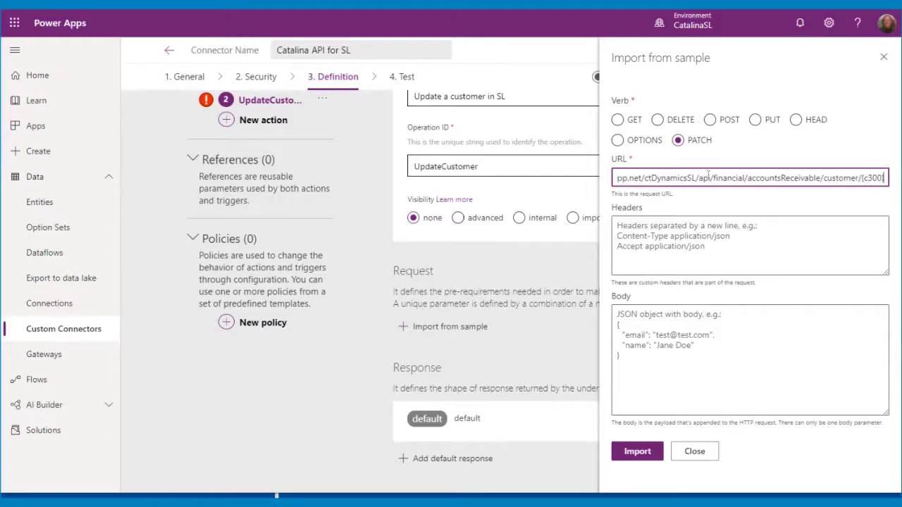
{"action": "left_click", "coordinate": [405, 494]}
{"action": "scroll", "coordinate": [621, 163], "scroll_direction": "up", "scroll_amount": 5}
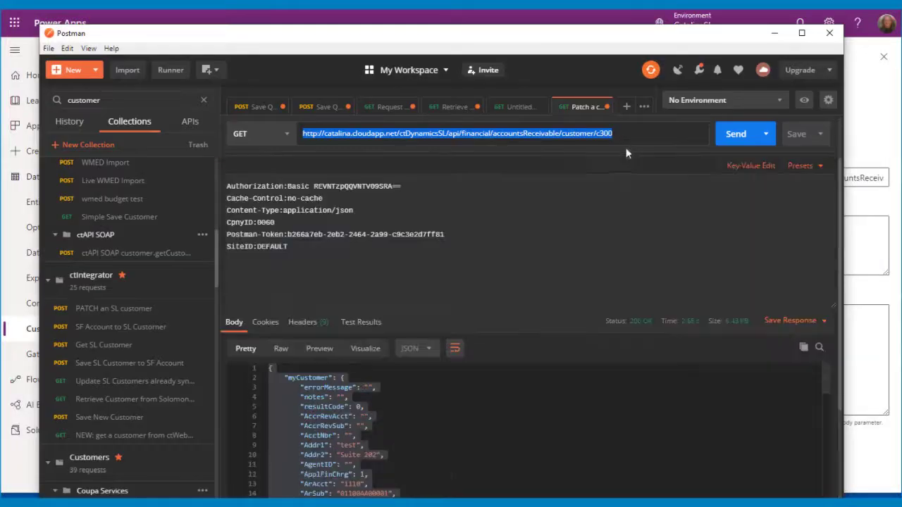
Paste the CpnyID and SiteID headers from Postman, deleting the Postman-Token line.
{"action": "left_click_drag", "start_coordinate": [291, 315], "coordinate": [213, 285]}
{"action": "key", "text": "ctrl+c"}
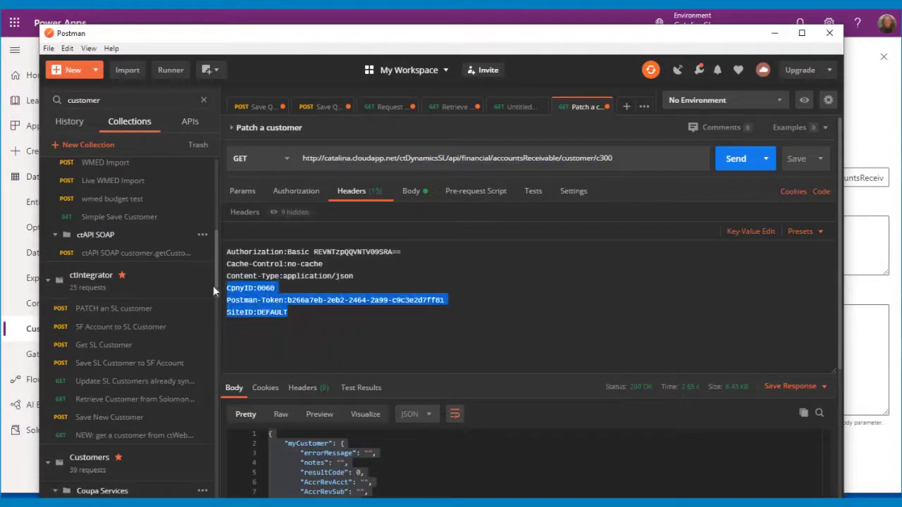
{"action": "left_click", "coordinate": [773, 33]}
{"action": "left_click", "coordinate": [704, 243]}
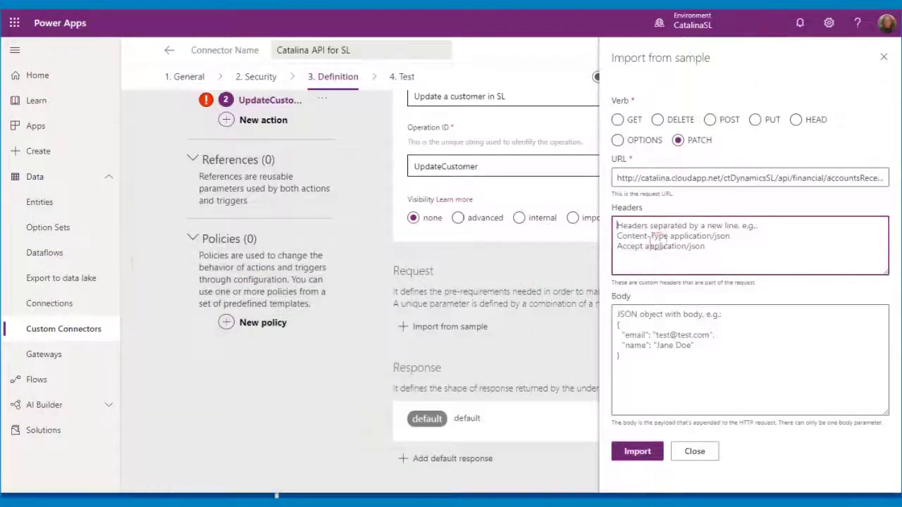
{"action": "key", "text": "ctrl+v"}
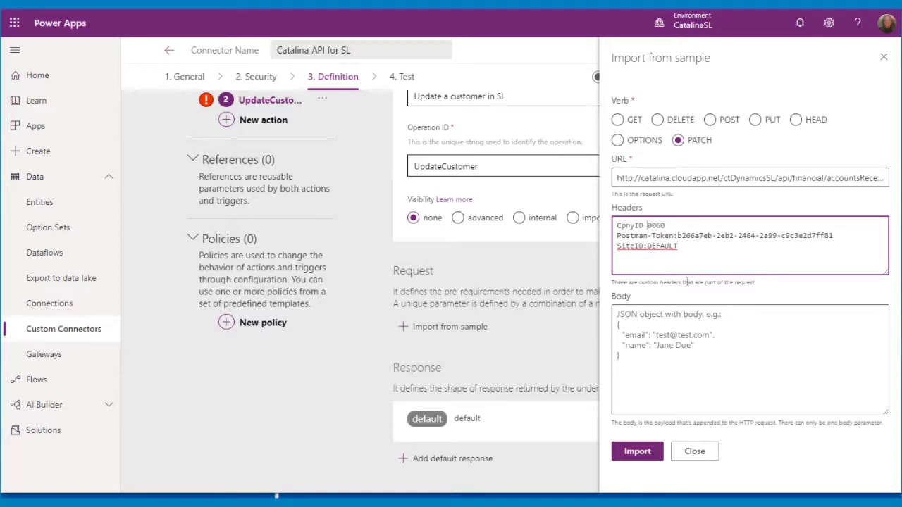
{"action": "key", "text": "Home"}
{"action": "key", "text": "shift+Down"}
{"action": "key", "text": "Delete"}
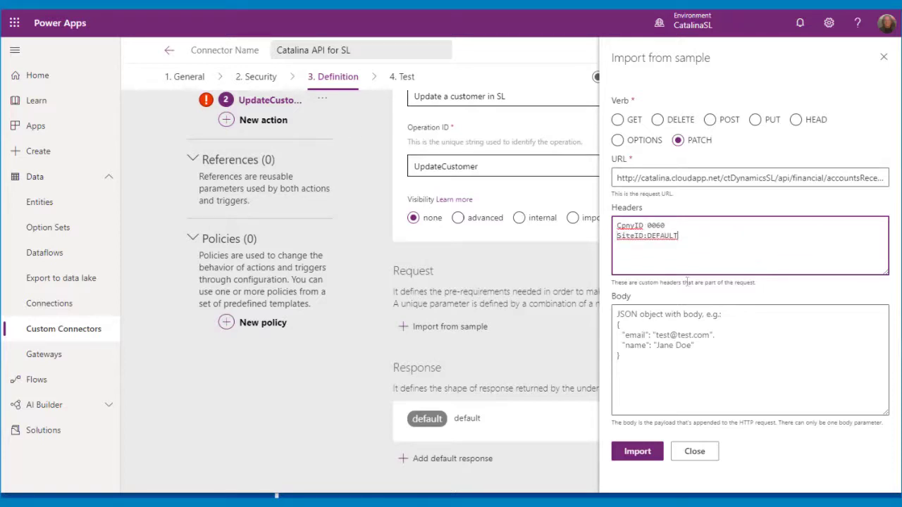
{"action": "key", "text": "BackSpace"}
Paste Postman's JSON response as the request body and import the sample.
{"action": "key", "text": "alt+Tab"}
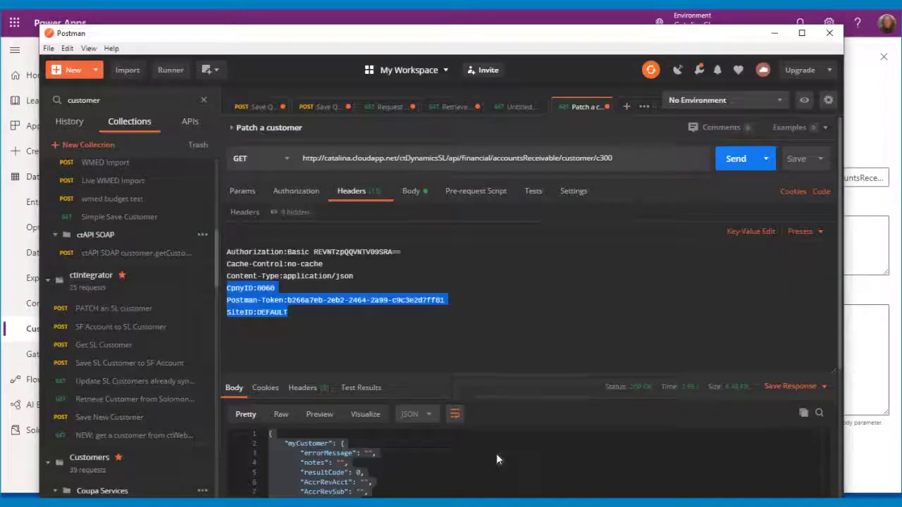
{"action": "scroll", "coordinate": [362, 416], "scroll_direction": "down", "scroll_amount": 5}
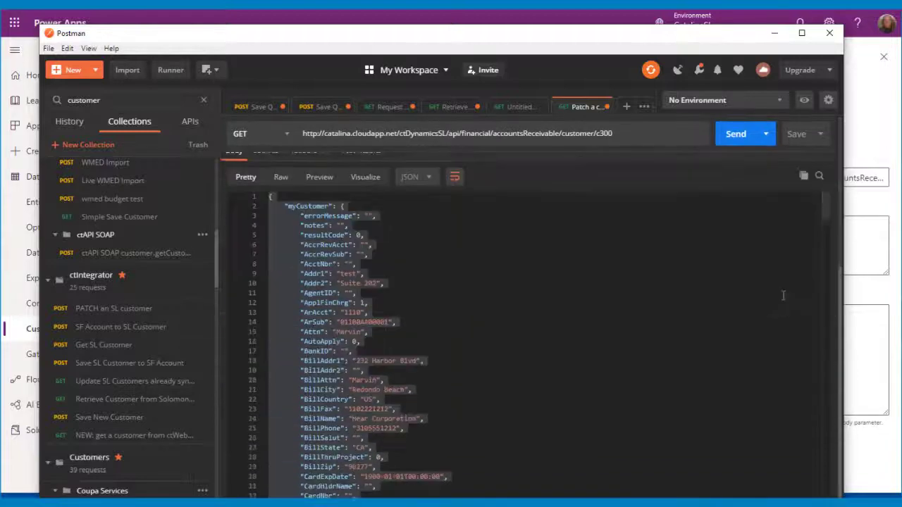
{"action": "key", "text": "ctrl+a"}
{"action": "right_click", "coordinate": [327, 264]}
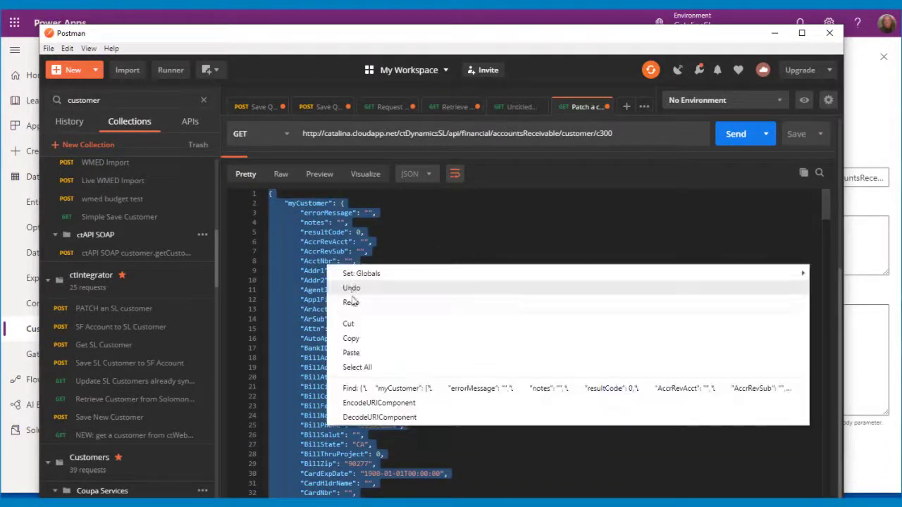
{"action": "left_click", "coordinate": [350, 338]}
{"action": "left_click", "coordinate": [774, 33]}
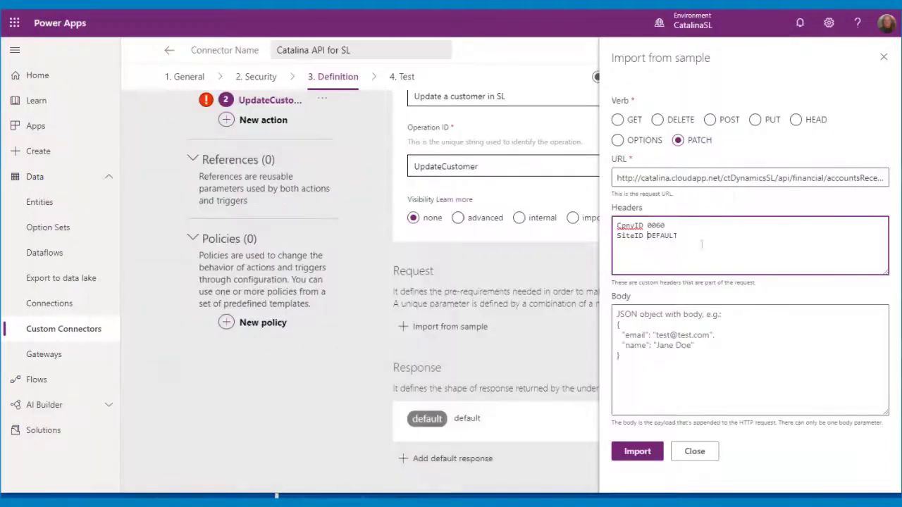
{"action": "left_click", "coordinate": [643, 346]}
{"action": "key", "text": "ctrl+v"}
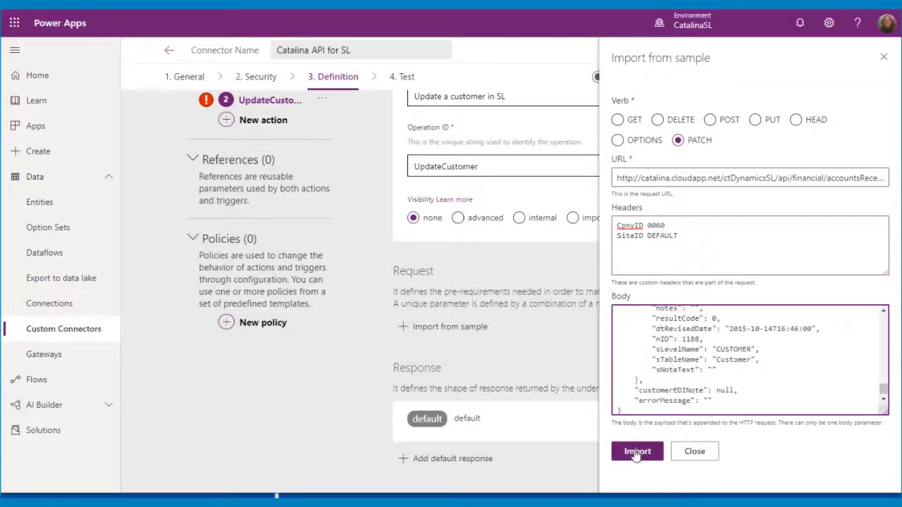
{"action": "left_click", "coordinate": [636, 451]}
{"action": "scroll", "coordinate": [825, 366], "scroll_direction": "down", "scroll_amount": 3}
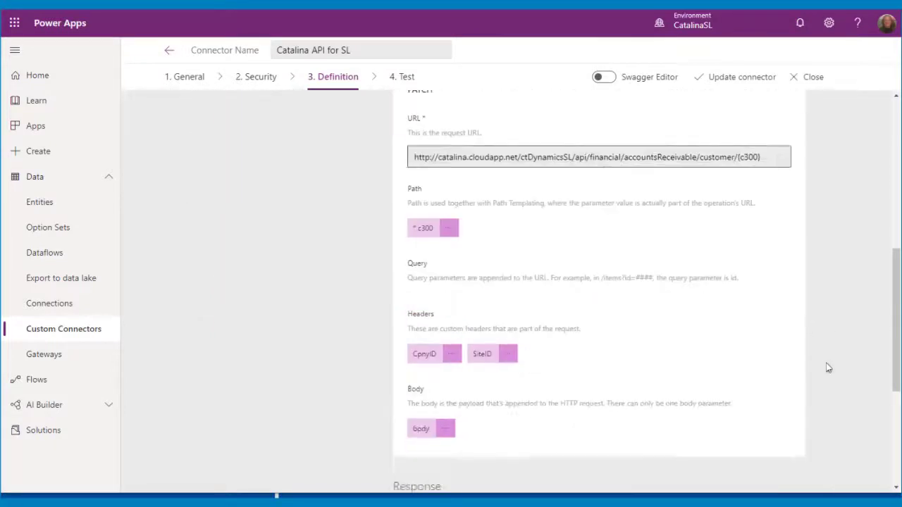
Import Postman's JSON response as UpdateCustomer's default response sample.
{"action": "scroll", "coordinate": [826, 366], "scroll_direction": "up", "scroll_amount": 1}
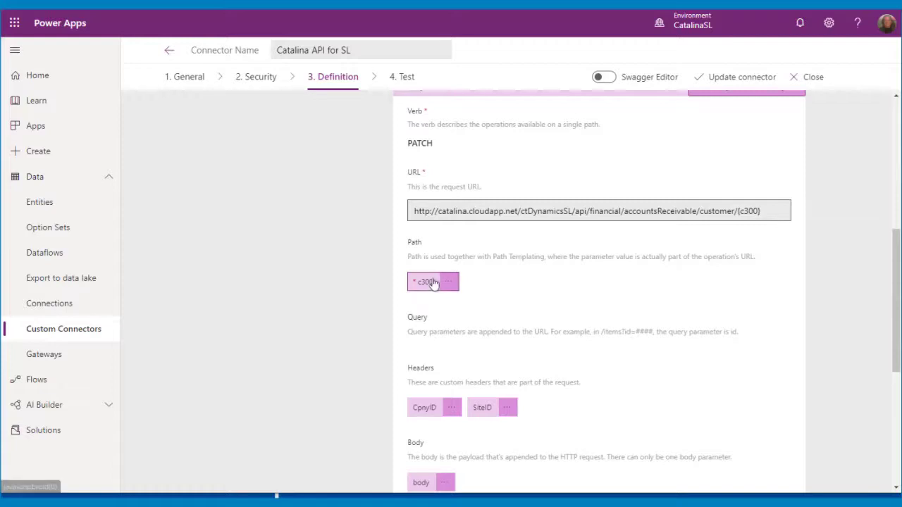
{"action": "scroll", "coordinate": [624, 348], "scroll_direction": "down", "scroll_amount": 1}
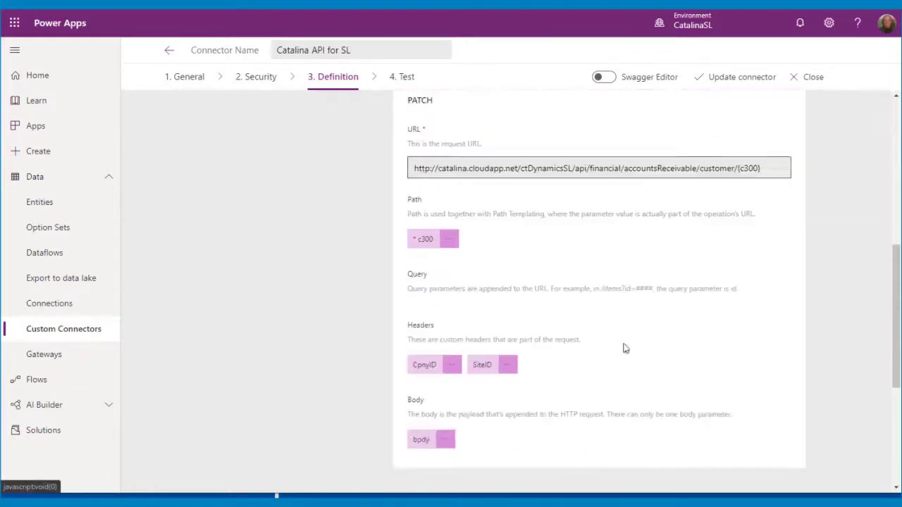
{"action": "scroll", "coordinate": [623, 348], "scroll_direction": "down", "scroll_amount": 2}
{"action": "scroll", "coordinate": [537, 343], "scroll_direction": "down", "scroll_amount": 2}
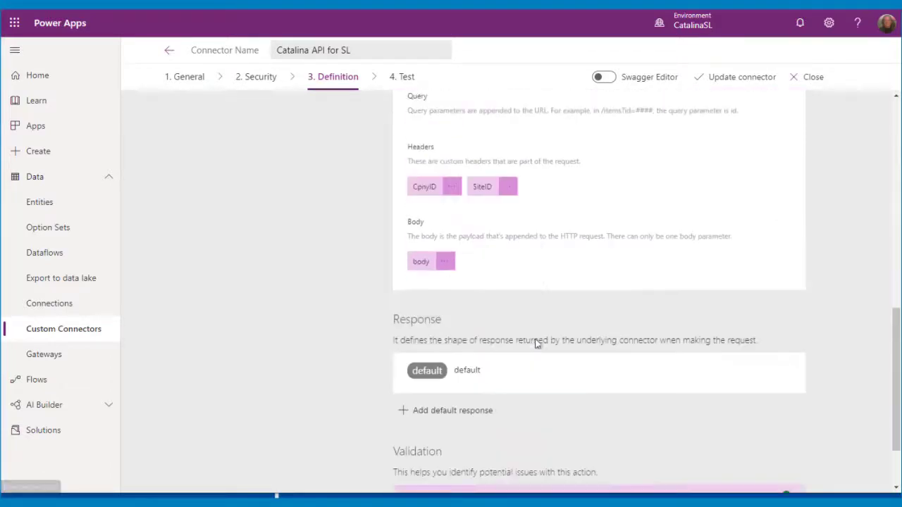
{"action": "scroll", "coordinate": [537, 343], "scroll_direction": "down", "scroll_amount": 1}
{"action": "left_click", "coordinate": [423, 391]}
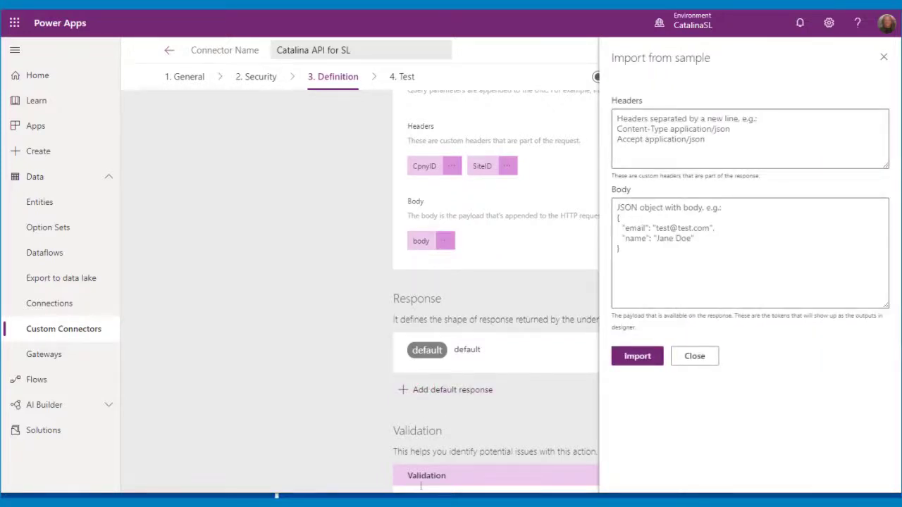
{"action": "key", "text": "alt+Tab"}
{"action": "right_click", "coordinate": [320, 278]}
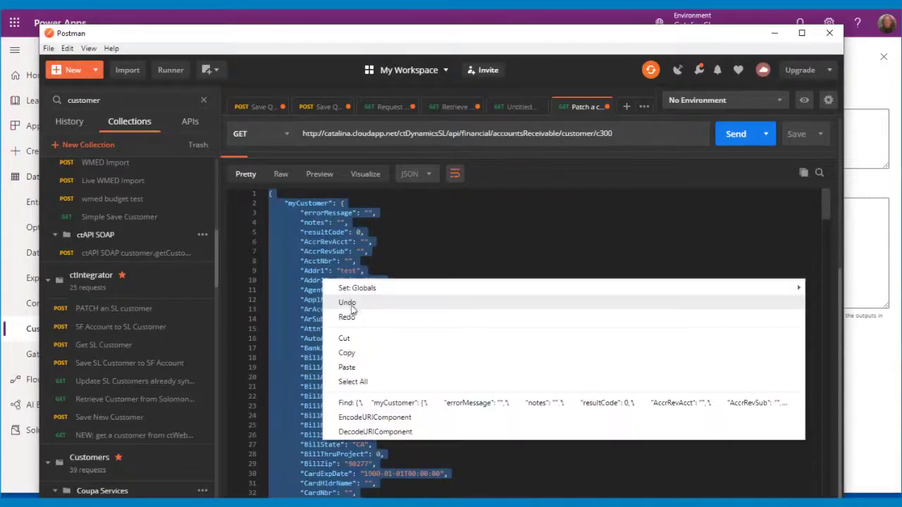
{"action": "left_click", "coordinate": [353, 353]}
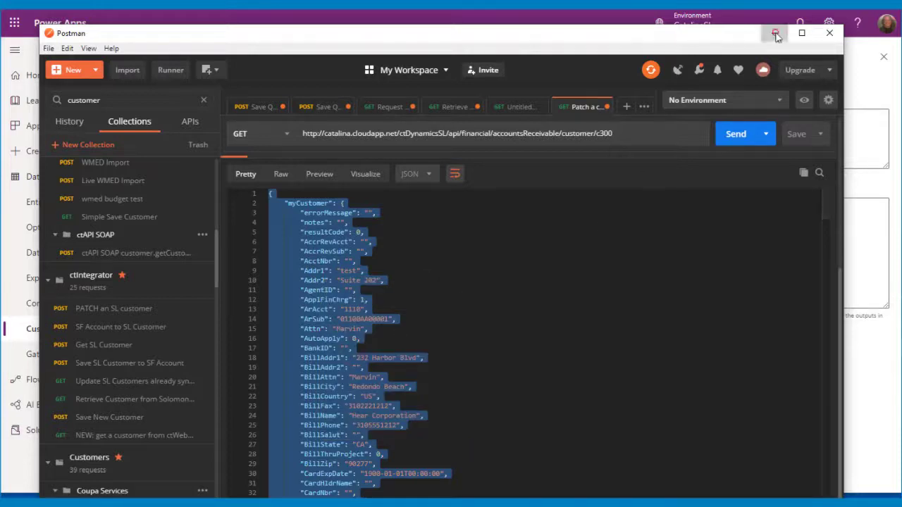
{"action": "left_click", "coordinate": [774, 34]}
{"action": "left_click", "coordinate": [643, 265]}
{"action": "key", "text": "ctrl+v"}
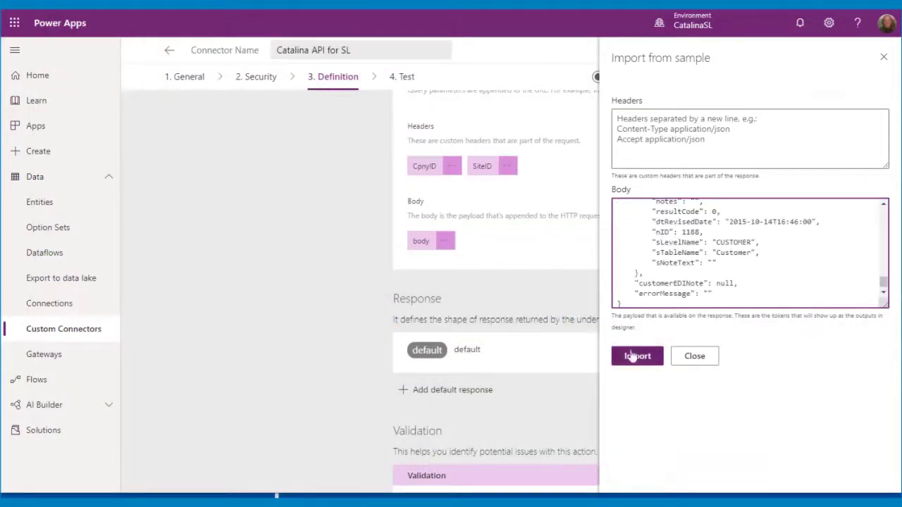
{"action": "left_click", "coordinate": [637, 355]}
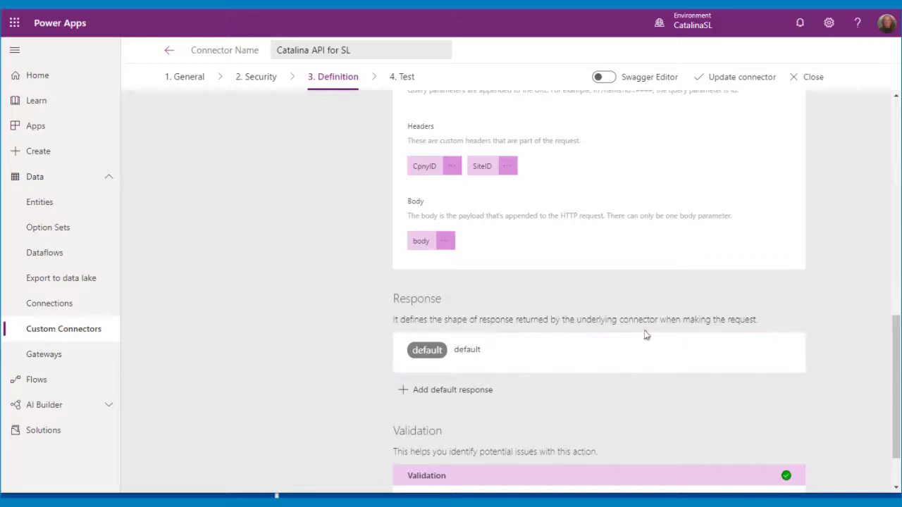
Save the Catalina API for SL connector with its UpdateCustomer changes and go to Test.
{"action": "scroll", "coordinate": [646, 335], "scroll_direction": "down", "scroll_amount": 1}
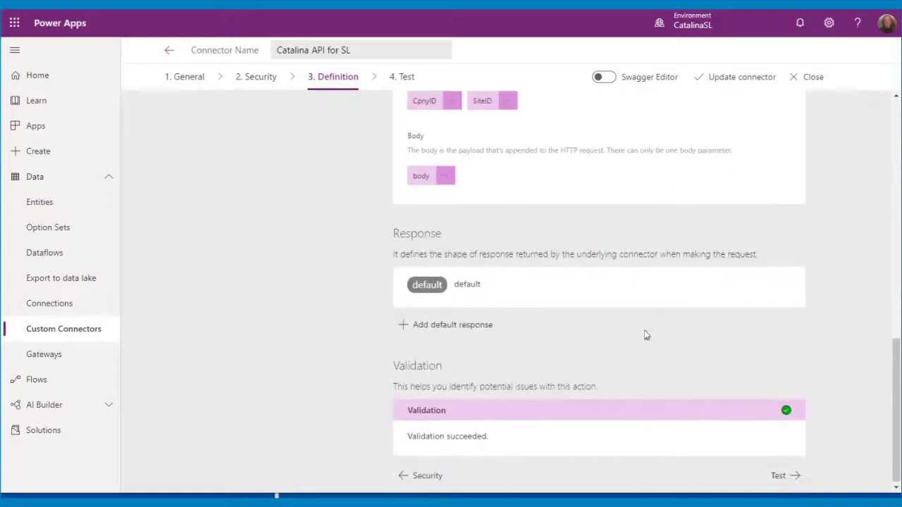
{"action": "left_click", "coordinate": [780, 475]}
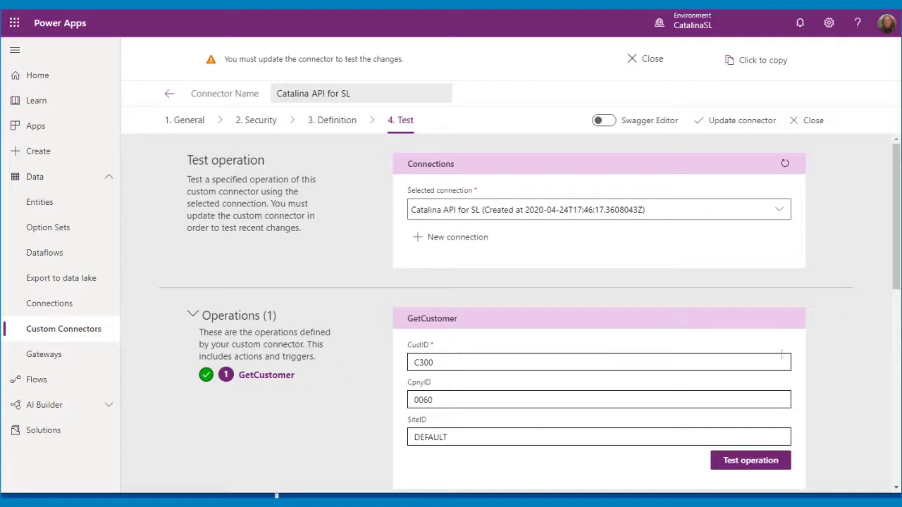
{"action": "scroll", "coordinate": [792, 301], "scroll_direction": "down", "scroll_amount": 1}
{"action": "scroll", "coordinate": [791, 299], "scroll_direction": "down", "scroll_amount": 5}
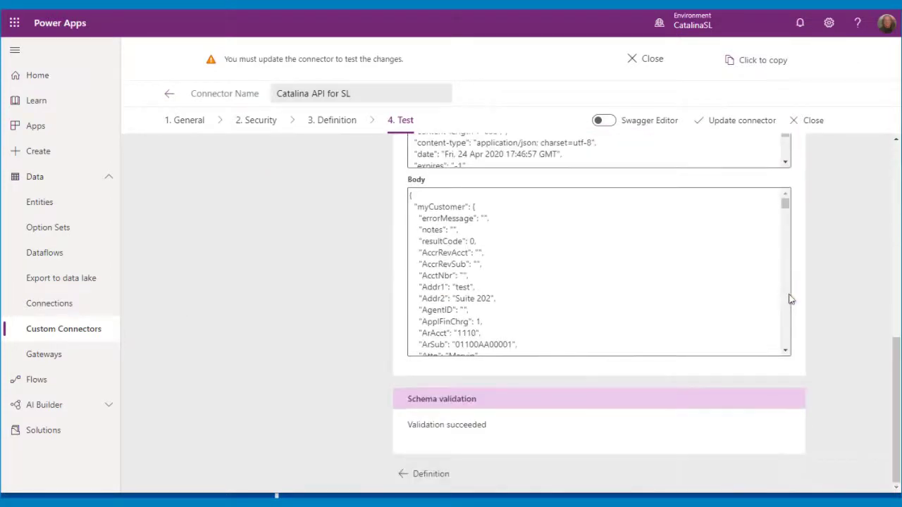
{"action": "scroll", "coordinate": [790, 299], "scroll_direction": "up", "scroll_amount": 2}
{"action": "scroll", "coordinate": [790, 299], "scroll_direction": "down", "scroll_amount": 2}
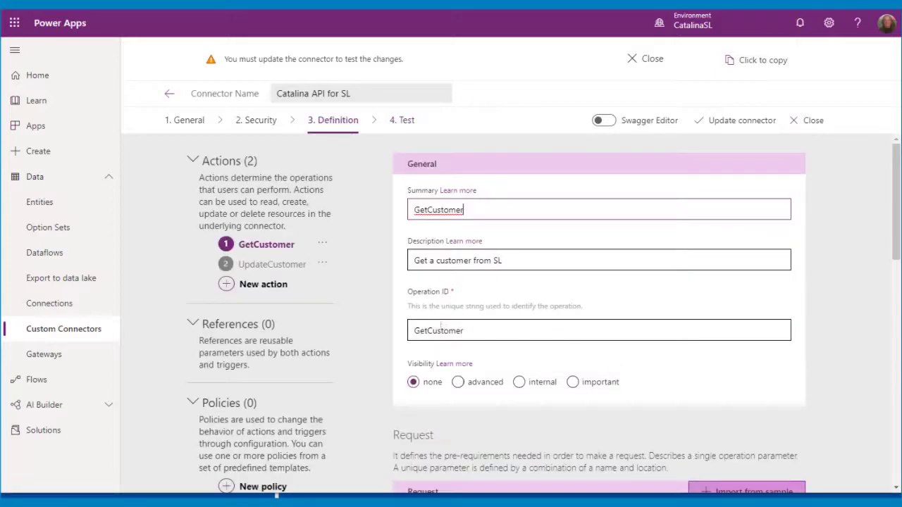
{"action": "left_click", "coordinate": [254, 266]}
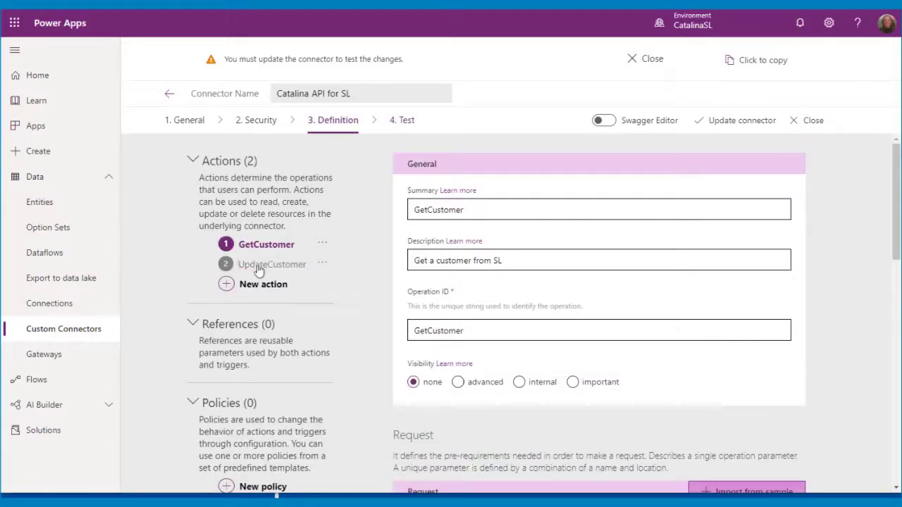
{"action": "left_click", "coordinate": [718, 124]}
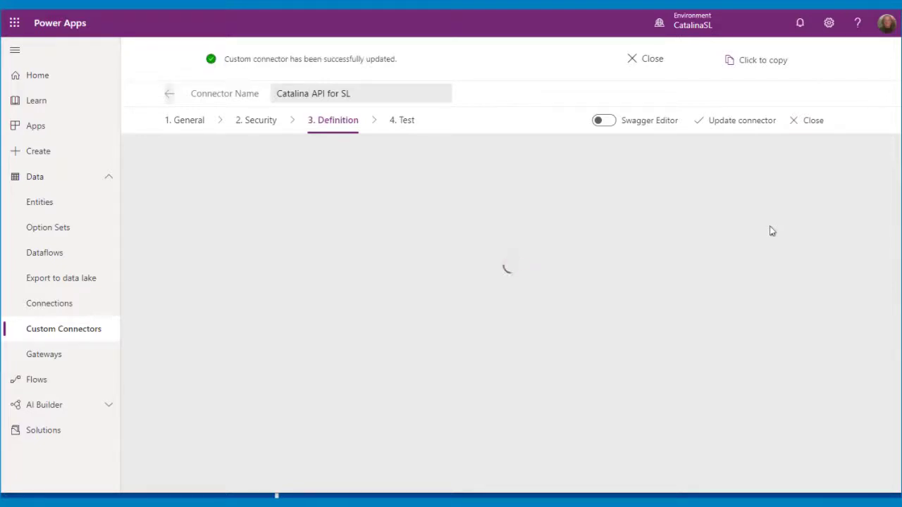
{"action": "scroll", "coordinate": [833, 227], "scroll_direction": "down", "scroll_amount": 5}
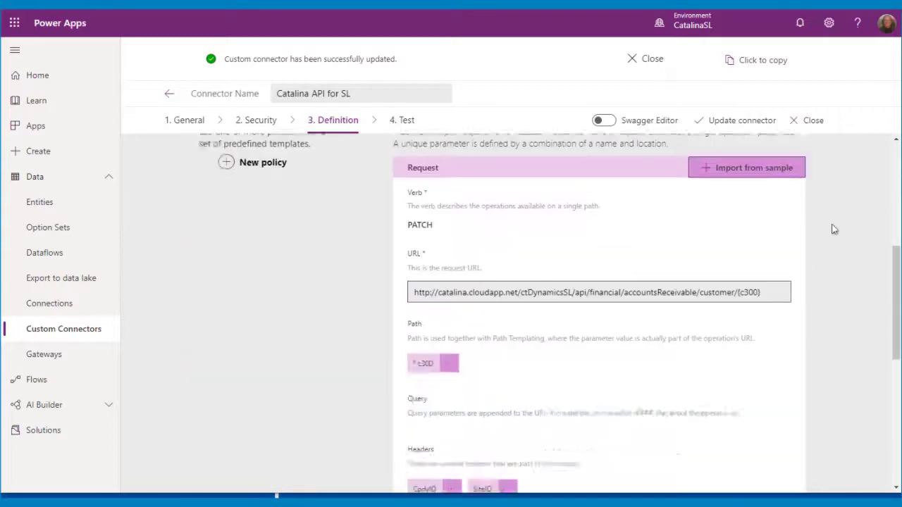
{"action": "scroll", "coordinate": [833, 228], "scroll_direction": "down", "scroll_amount": 5}
{"action": "scroll", "coordinate": [833, 227], "scroll_direction": "up", "scroll_amount": 10}
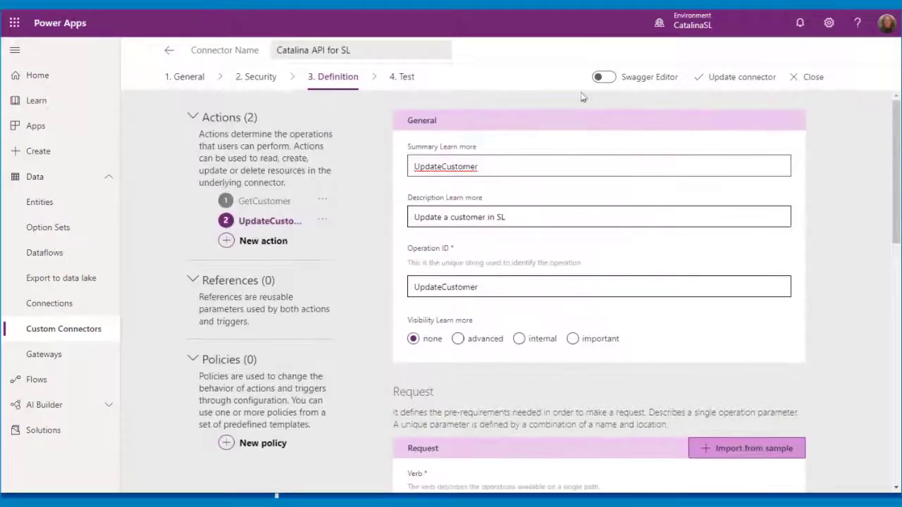
{"action": "left_click", "coordinate": [405, 77]}
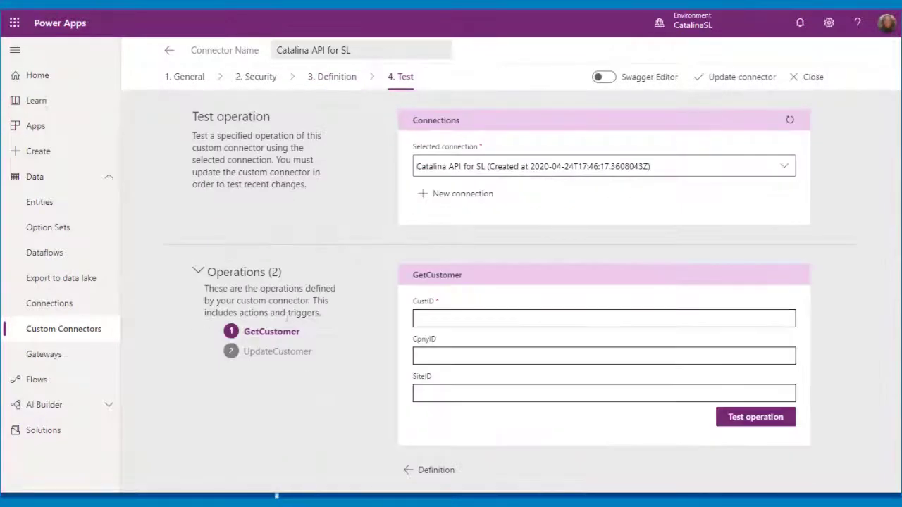
Select UpdateCustomer and fill in the customer ID, CpnyID 0060 and SiteID DEFAULT.
{"action": "left_click", "coordinate": [261, 351]}
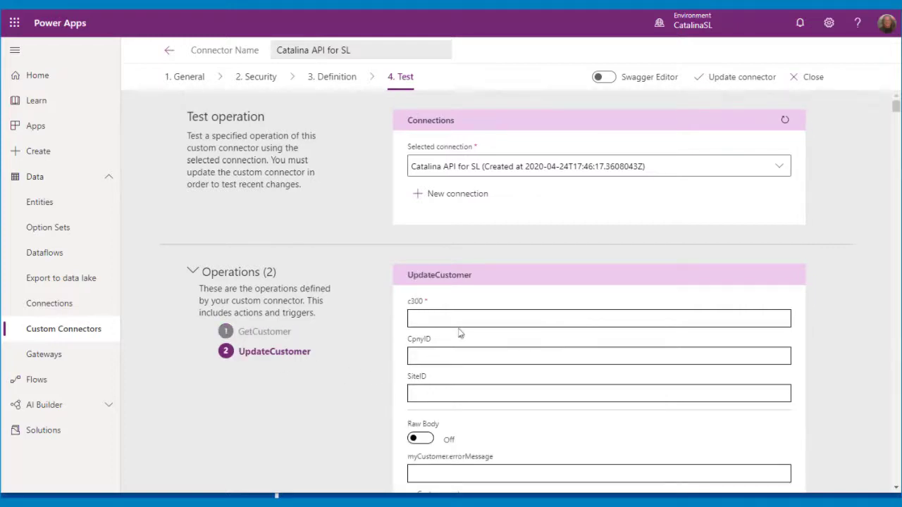
{"action": "left_click", "coordinate": [447, 318]}
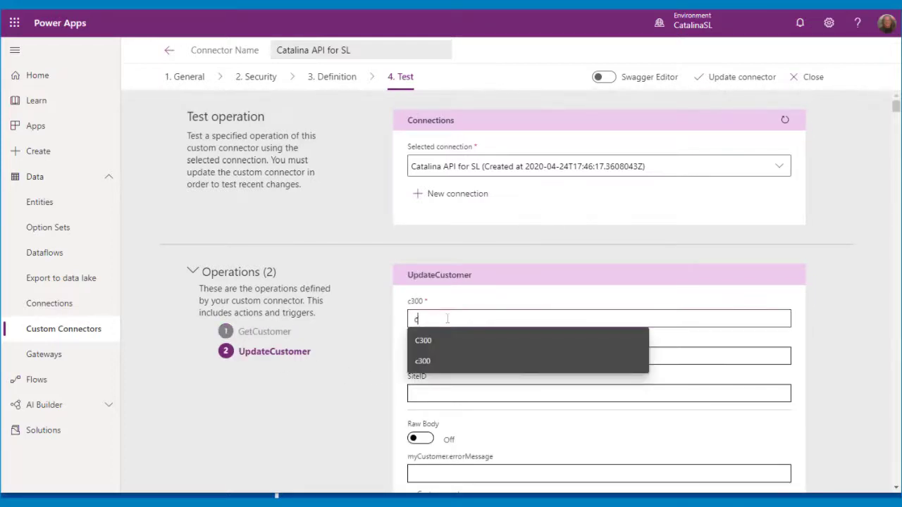
{"action": "left_click", "coordinate": [353, 278]}
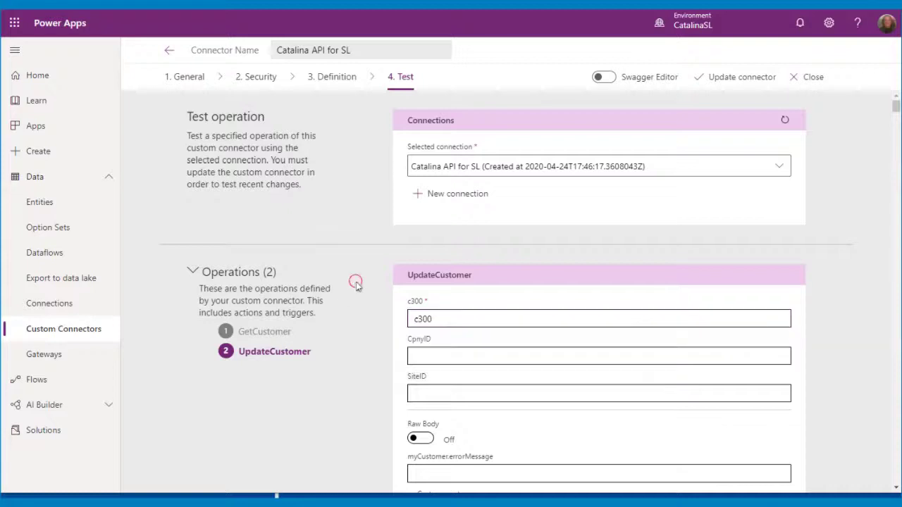
{"action": "scroll", "coordinate": [381, 315], "scroll_direction": "down", "scroll_amount": 2}
{"action": "left_click", "coordinate": [444, 233]}
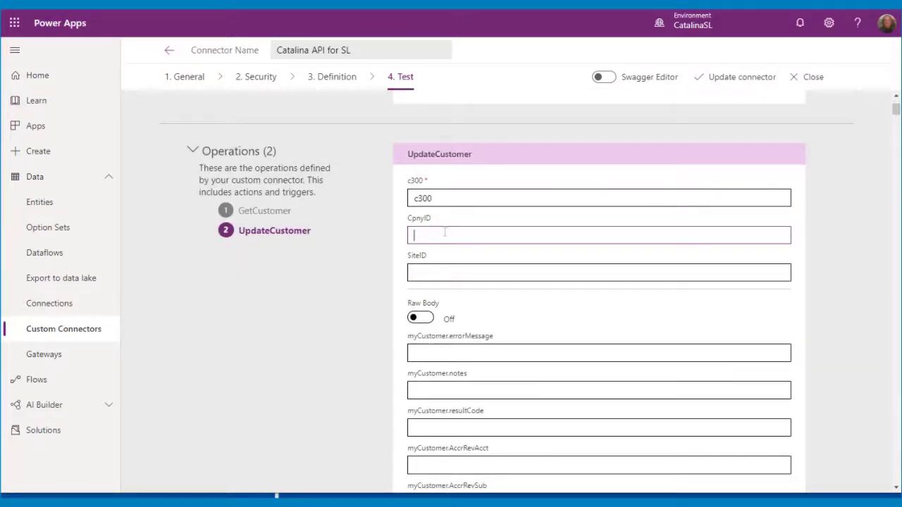
{"action": "left_click", "coordinate": [426, 274]}
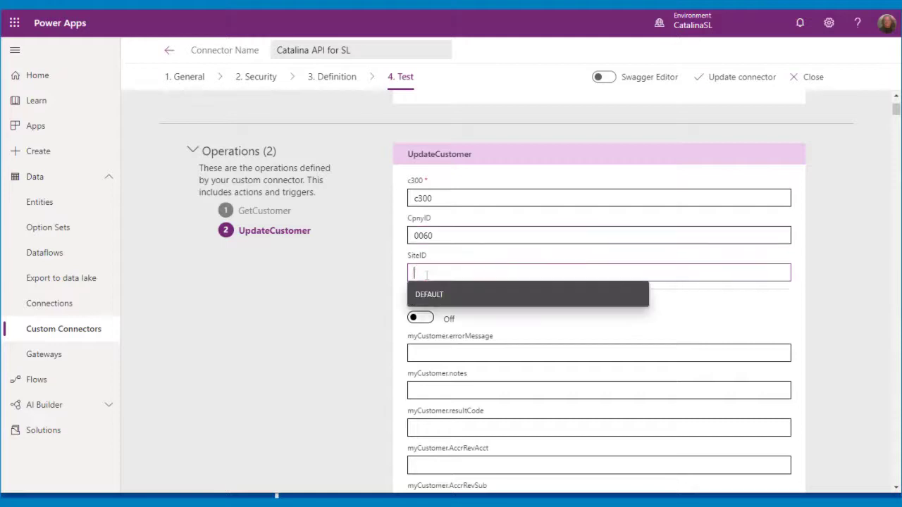
{"action": "type", "text": "DEFAULT"}
{"action": "left_click", "coordinate": [362, 322]}
Turn on Raw Body and enter JSON setting myCustomer Name to "Testing 12345".
{"action": "scroll", "coordinate": [462, 398], "scroll_direction": "down", "scroll_amount": 10}
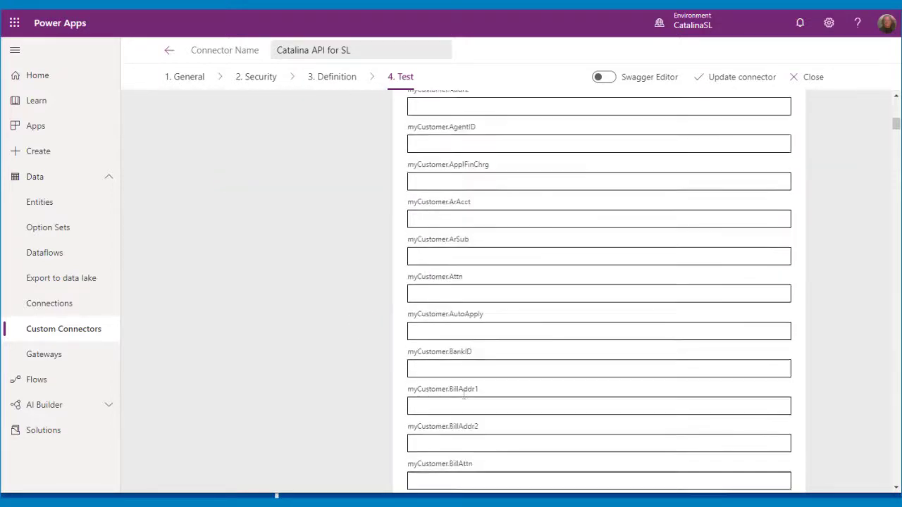
{"action": "scroll", "coordinate": [463, 395], "scroll_direction": "down", "scroll_amount": 15}
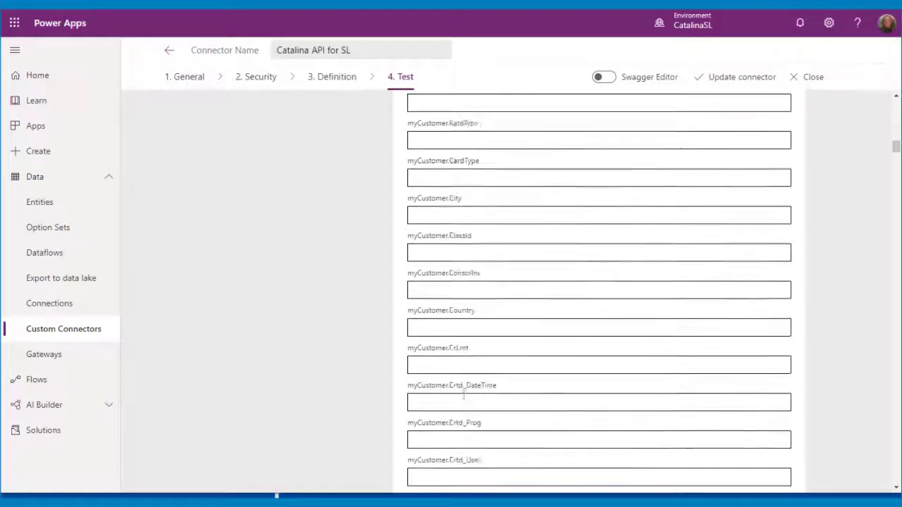
{"action": "scroll", "coordinate": [463, 396], "scroll_direction": "up", "scroll_amount": 5}
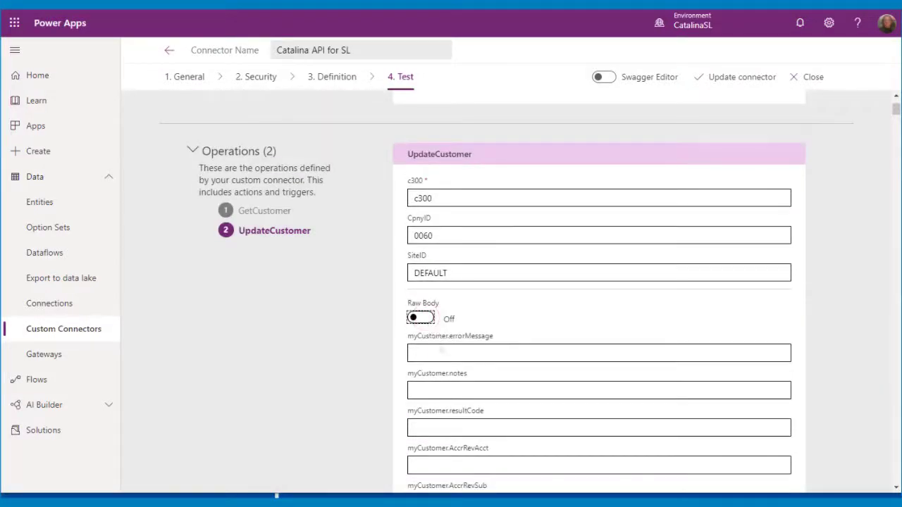
{"action": "left_click", "coordinate": [420, 318]}
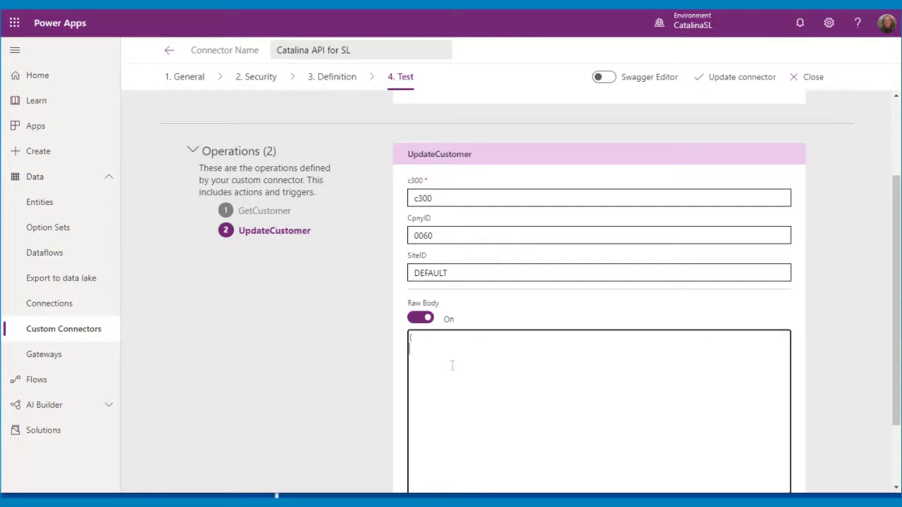
{"action": "type", "text": "\"myCustomer\":{"}
{"action": "key", "text": "Return"}
{"action": "type", "text": "\"Name\": \"Testing 12345\" "}
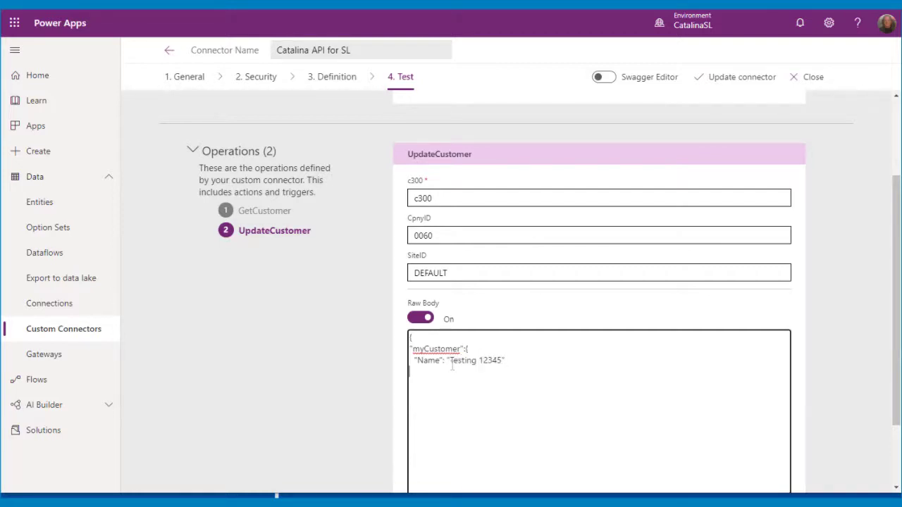
{"action": "type", "text": "}"}
Reload the customer in Dynamics SL Customer Maintenance to confirm the name Hatteras Boating.
{"action": "left_click", "coordinate": [384, 496]}
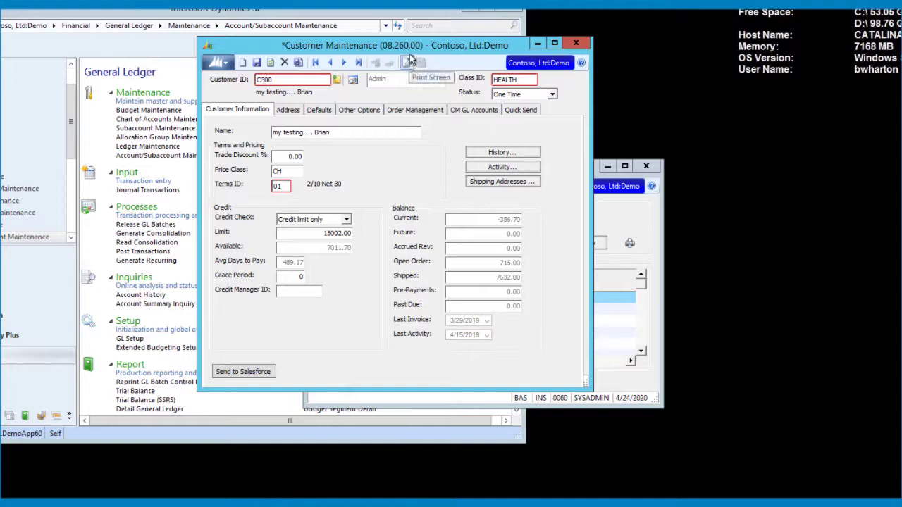
{"action": "left_click", "coordinate": [344, 63]}
{"action": "left_click", "coordinate": [329, 63]}
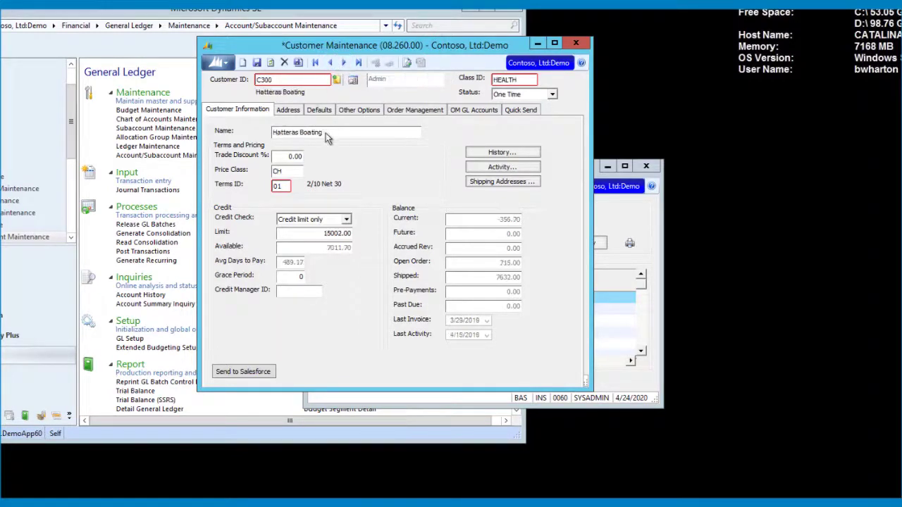
{"action": "left_click", "coordinate": [340, 134]}
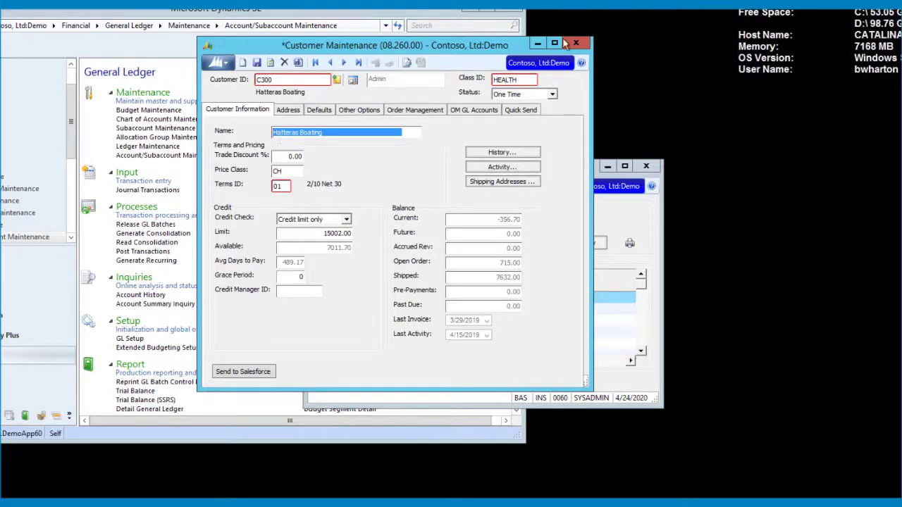
{"action": "key", "text": "alt+Tab"}
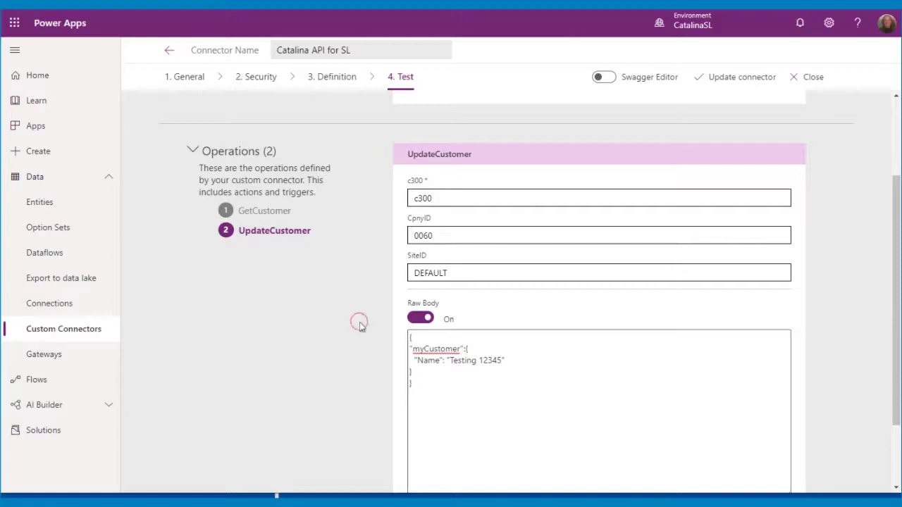
Run the UpdateCustomer test, confirming status 200 and succeeded schema validation.
{"action": "scroll", "coordinate": [359, 322], "scroll_direction": "down", "scroll_amount": 2}
{"action": "left_click", "coordinate": [734, 430]}
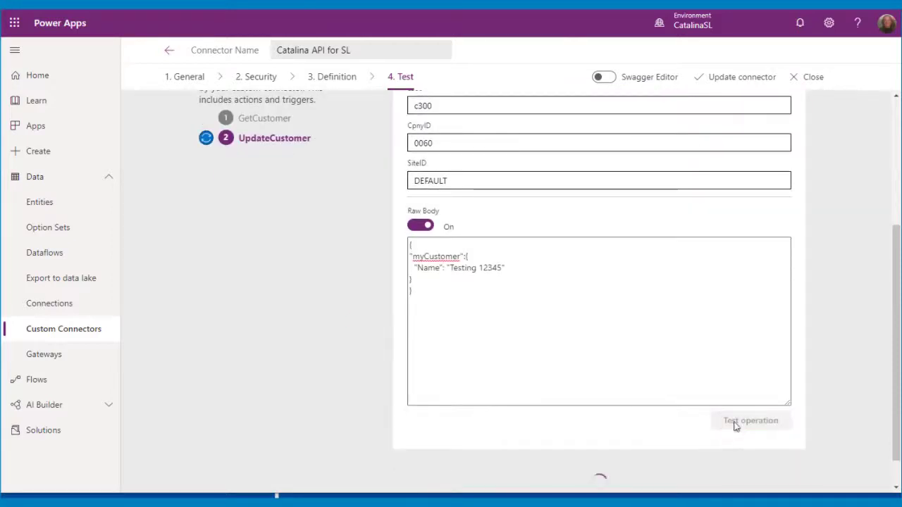
{"action": "scroll", "coordinate": [847, 348], "scroll_direction": "down", "scroll_amount": 6}
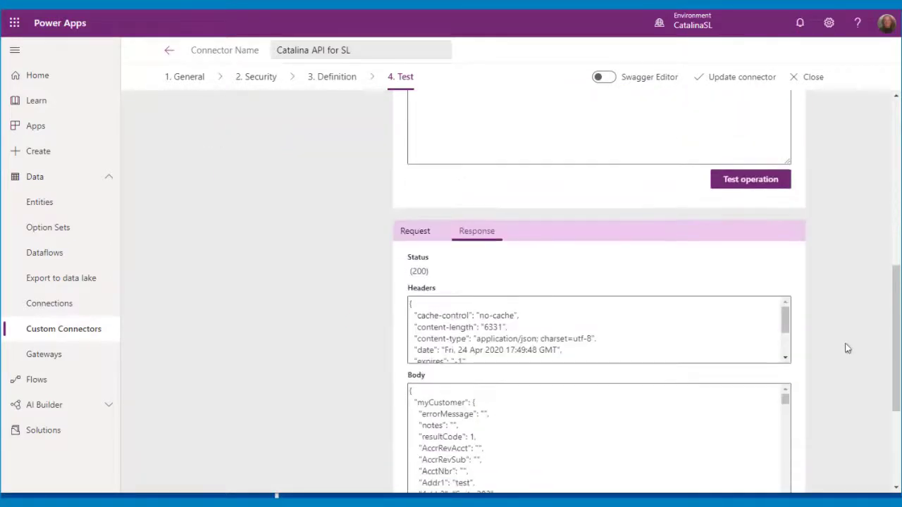
{"action": "scroll", "coordinate": [528, 279], "scroll_direction": "down", "scroll_amount": 3}
{"action": "scroll", "coordinate": [528, 278], "scroll_direction": "down", "scroll_amount": 10}
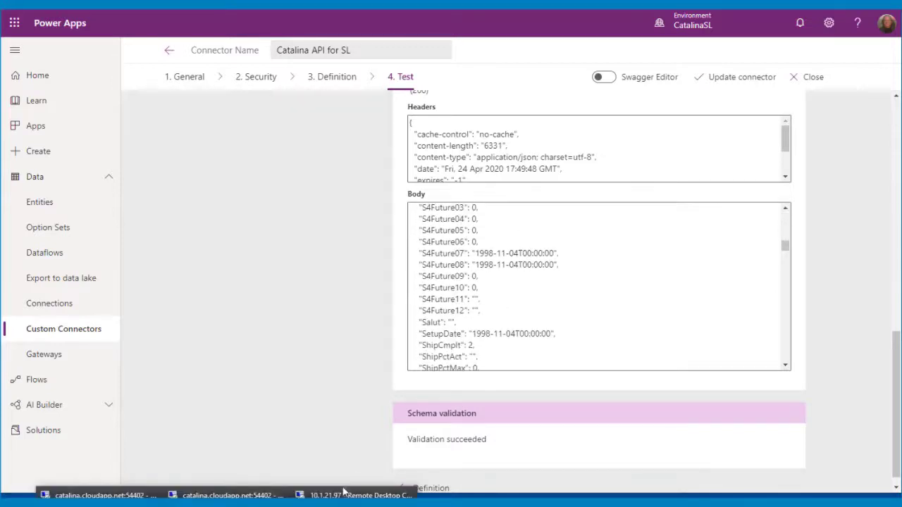
{"action": "left_click", "coordinate": [343, 491]}
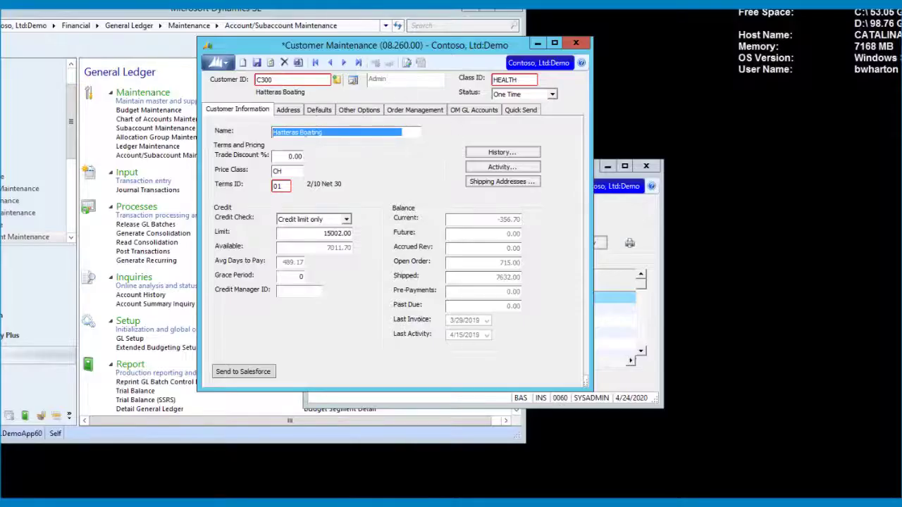
Reload customer C300 in Dynamics SL to confirm its name reads 'Testing 12345', then return to Power Apps.
{"action": "left_click", "coordinate": [342, 63]}
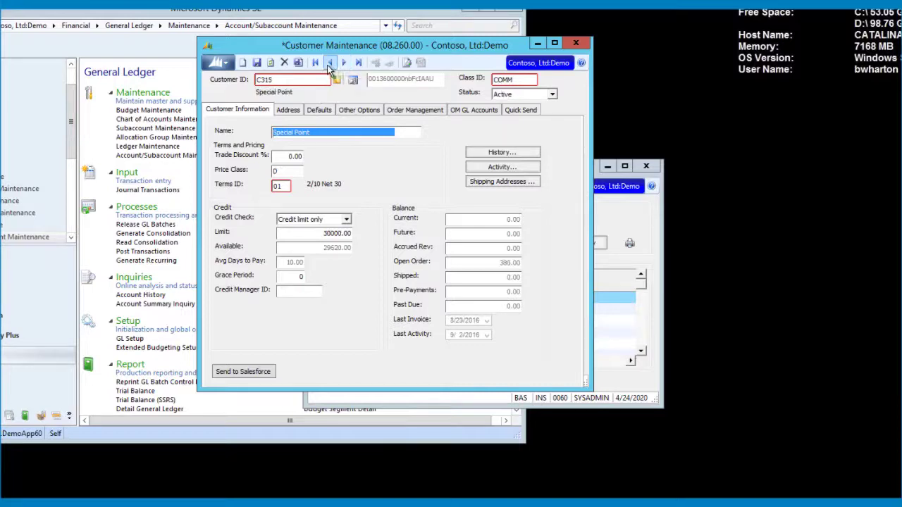
{"action": "left_click", "coordinate": [329, 63]}
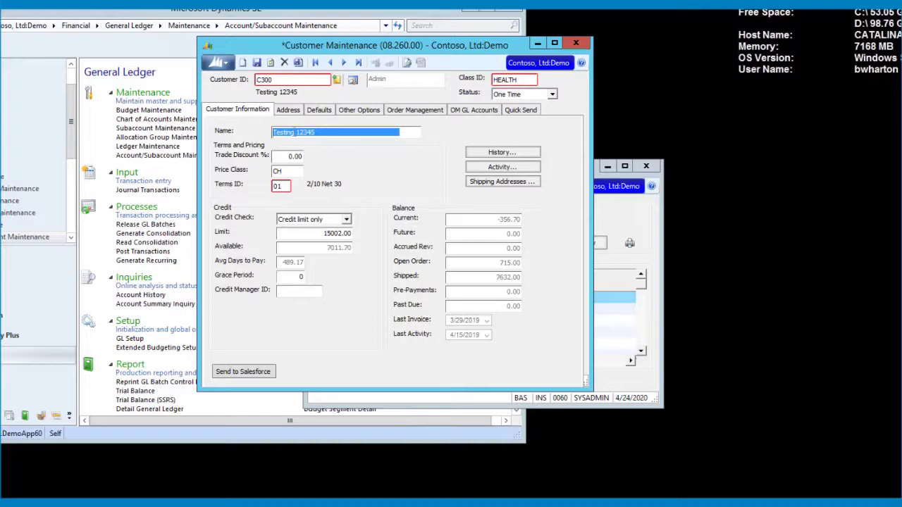
{"action": "left_click", "coordinate": [533, 18]}
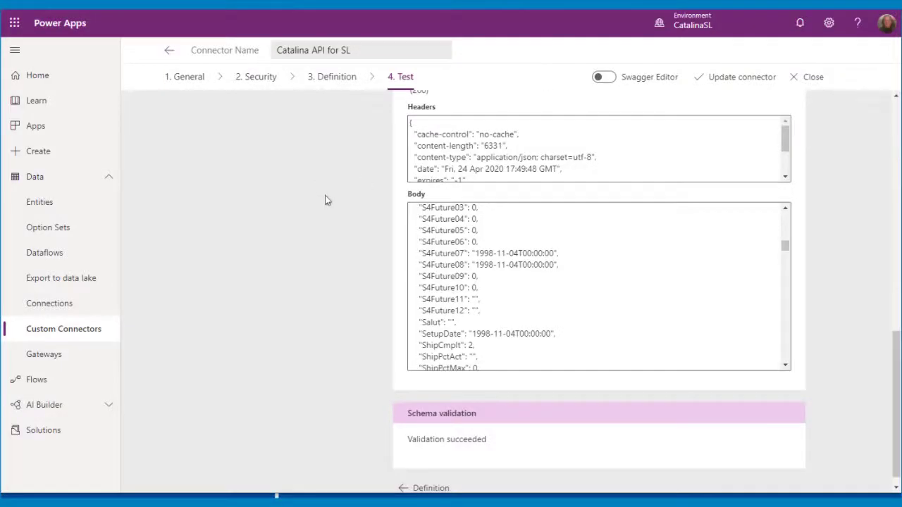
Save the updated Catalina API for SL connector and navigate to the Custom Connectors list.
{"action": "scroll", "coordinate": [325, 200], "scroll_direction": "up", "scroll_amount": 10}
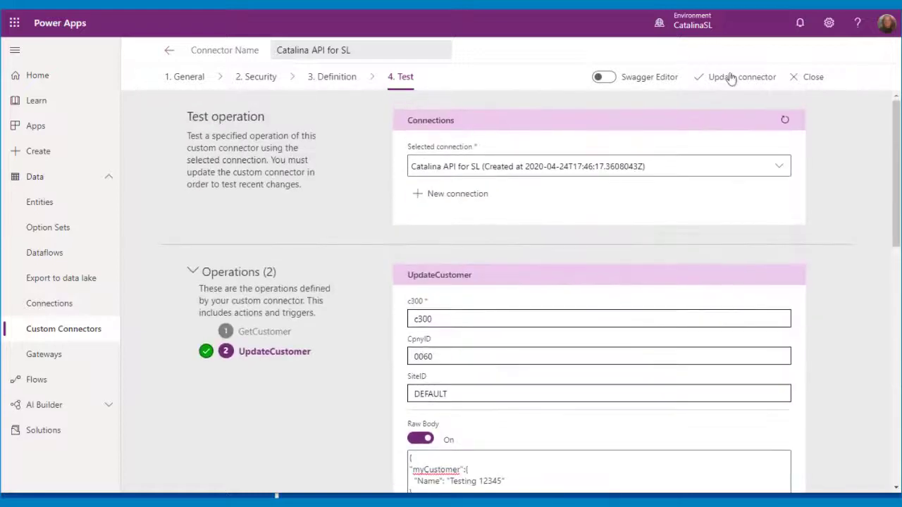
{"action": "left_click", "coordinate": [732, 80]}
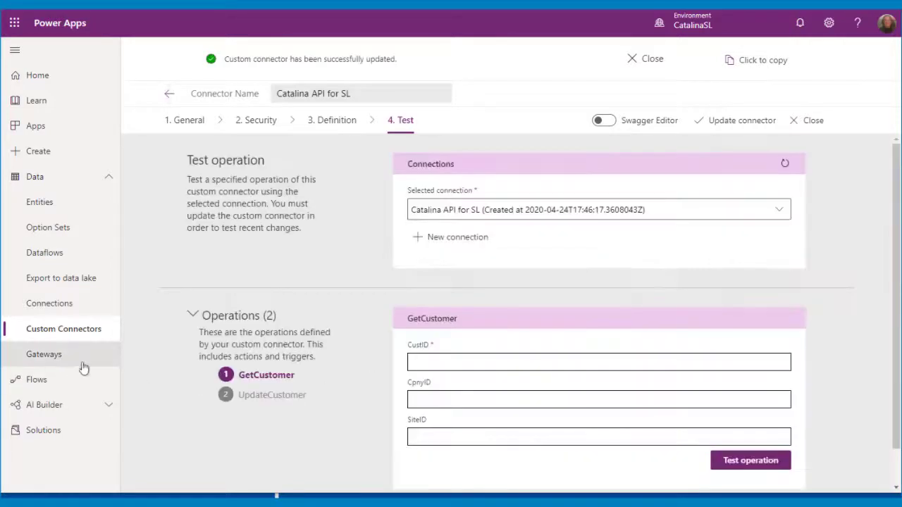
{"action": "left_click", "coordinate": [44, 354]}
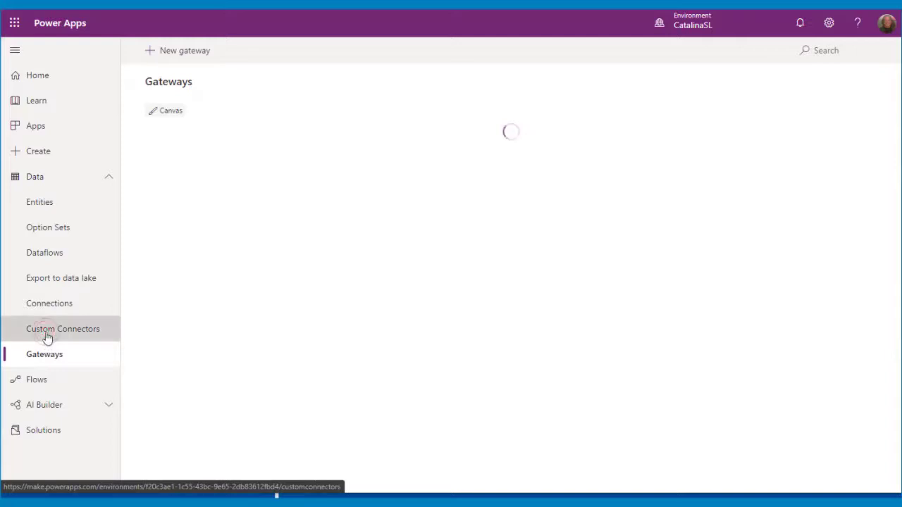
{"action": "left_click", "coordinate": [47, 337]}
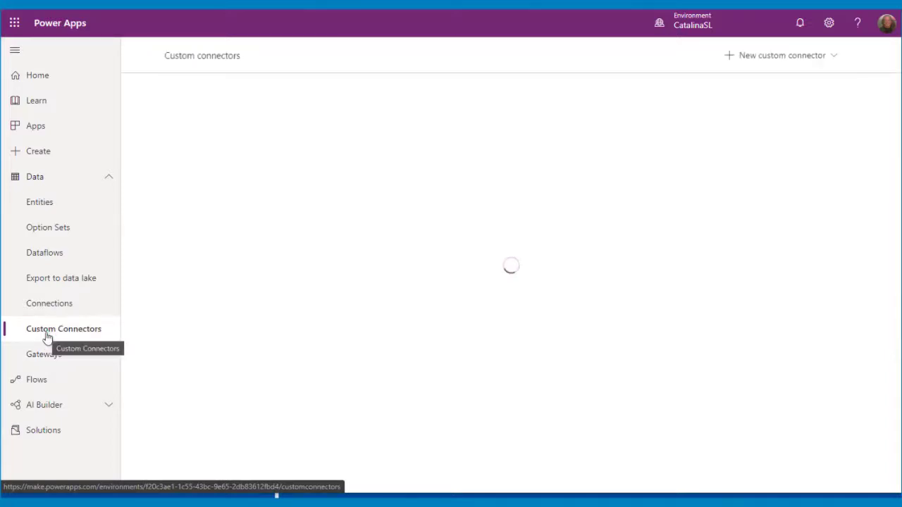